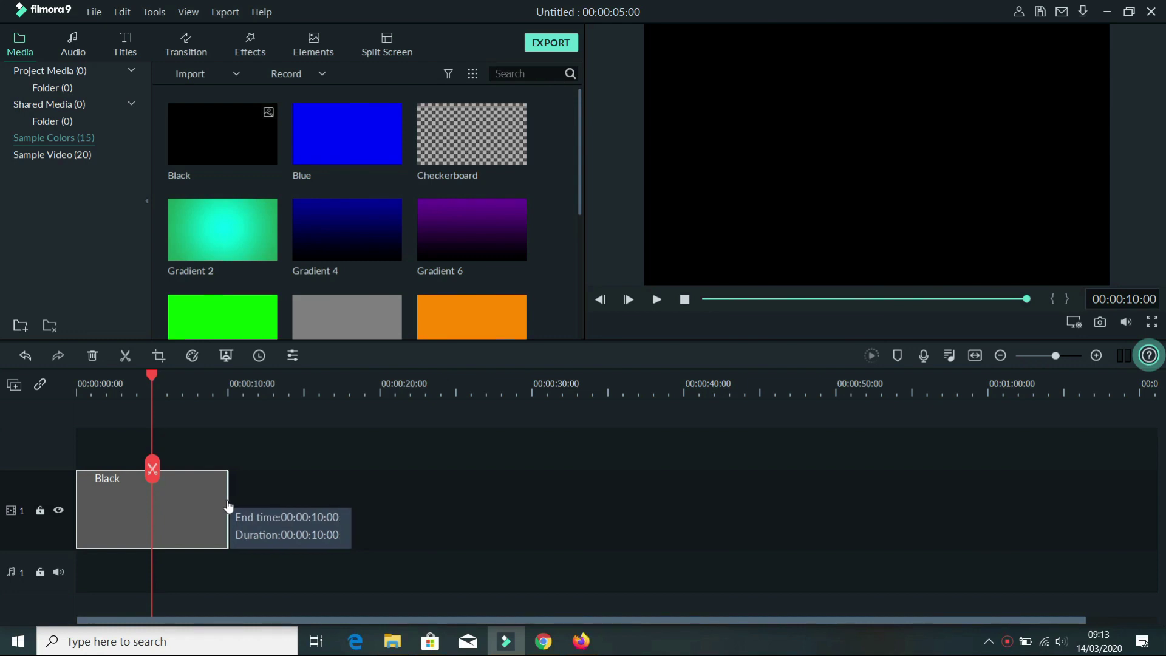
# - Add the Title 1 preset to the video track at 00:00:10:05, just after the Black clip
pyautogui.moveTo(302, 383); pyautogui.dragTo(300, 388)
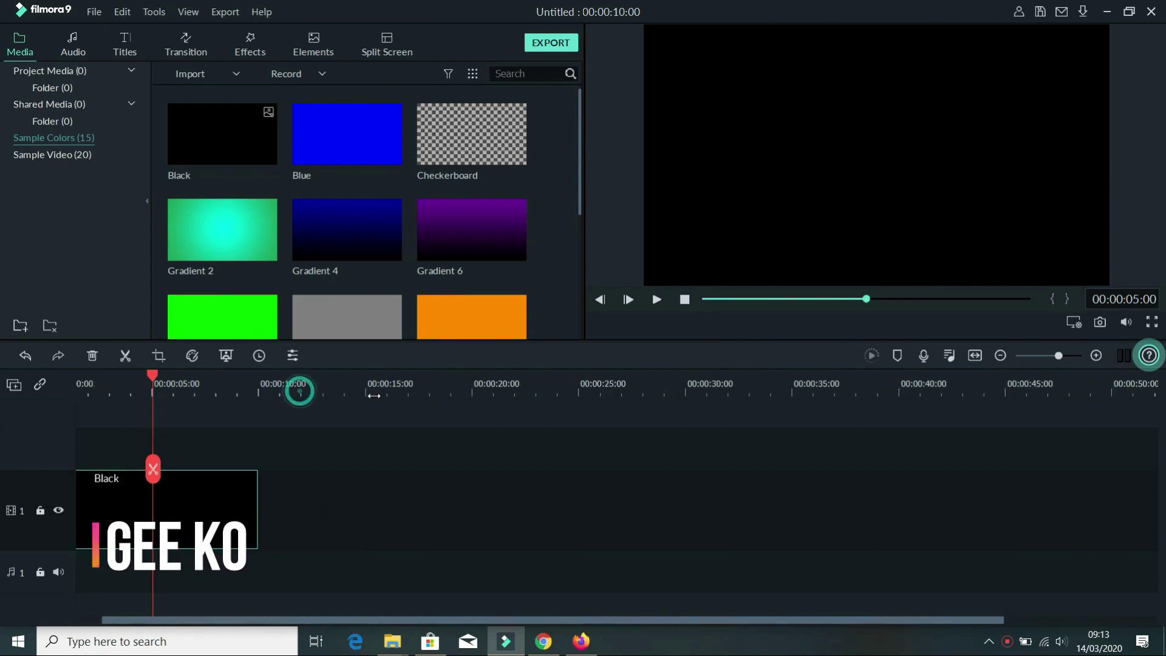
pyautogui.hscroll(-3, 243, 516)
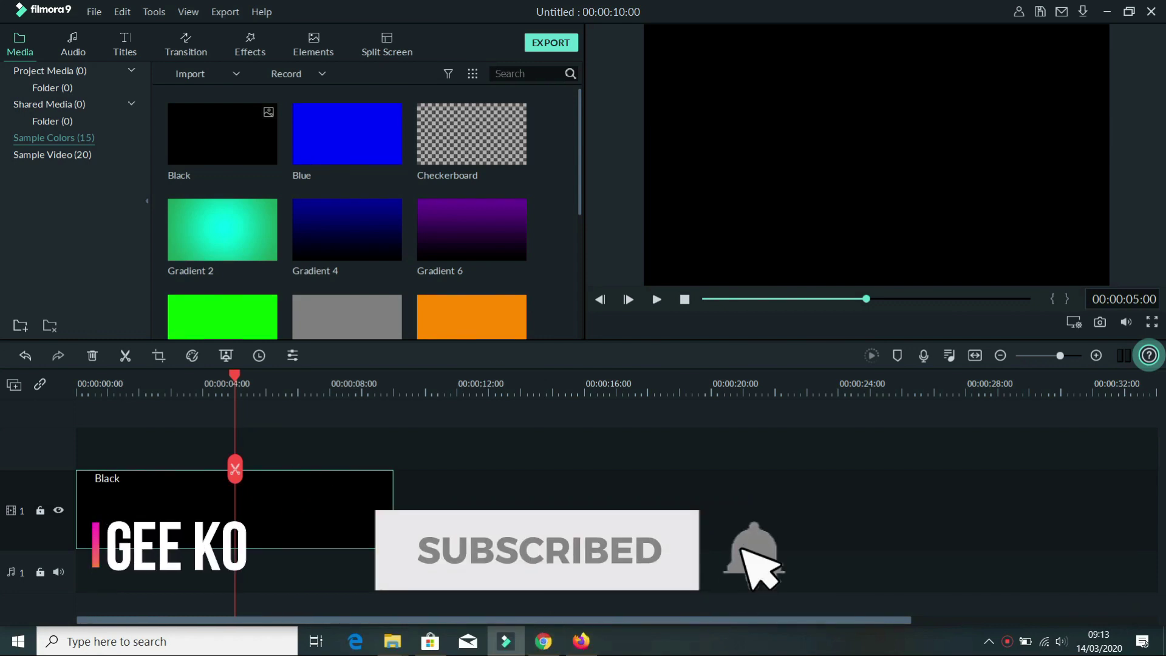
pyautogui.click(124, 44)
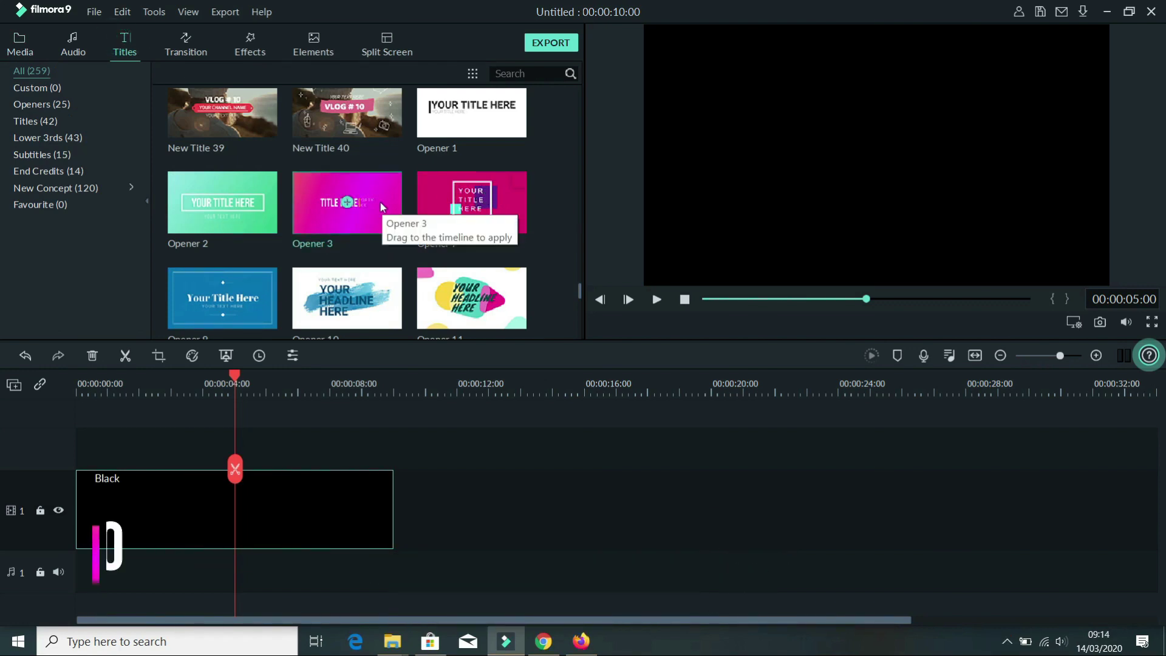
pyautogui.moveTo(238, 373); pyautogui.dragTo(403, 392)
pyautogui.scroll(-5, 366, 243)
pyautogui.scroll(-3, 366, 243)
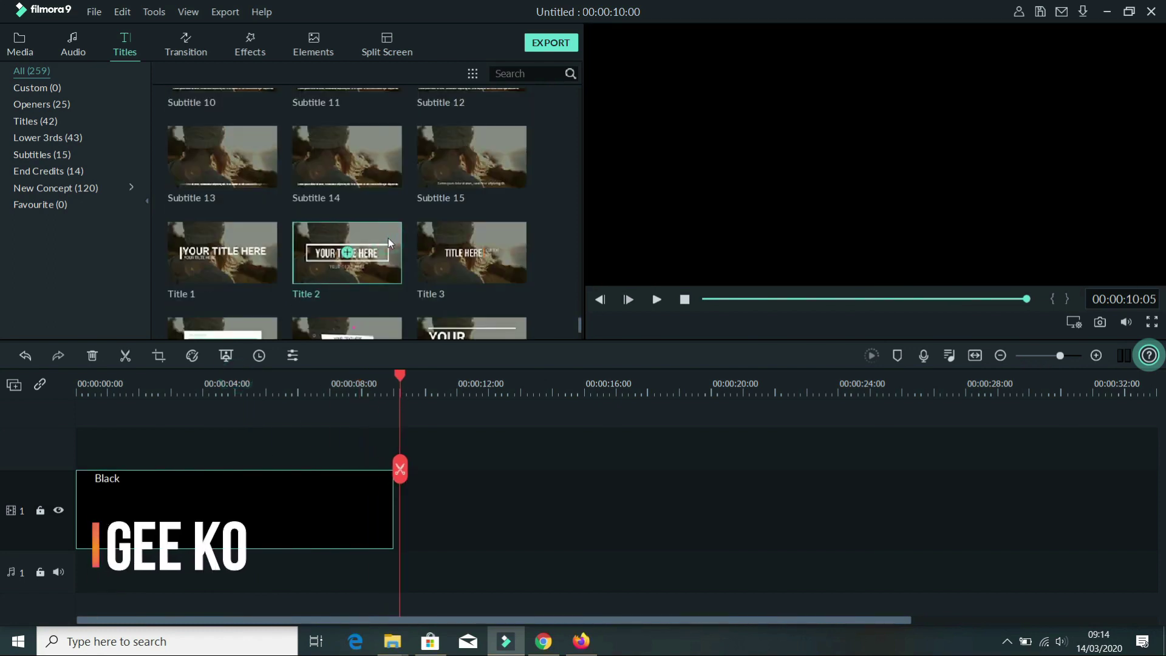
pyautogui.click(388, 238)
pyautogui.click(447, 256)
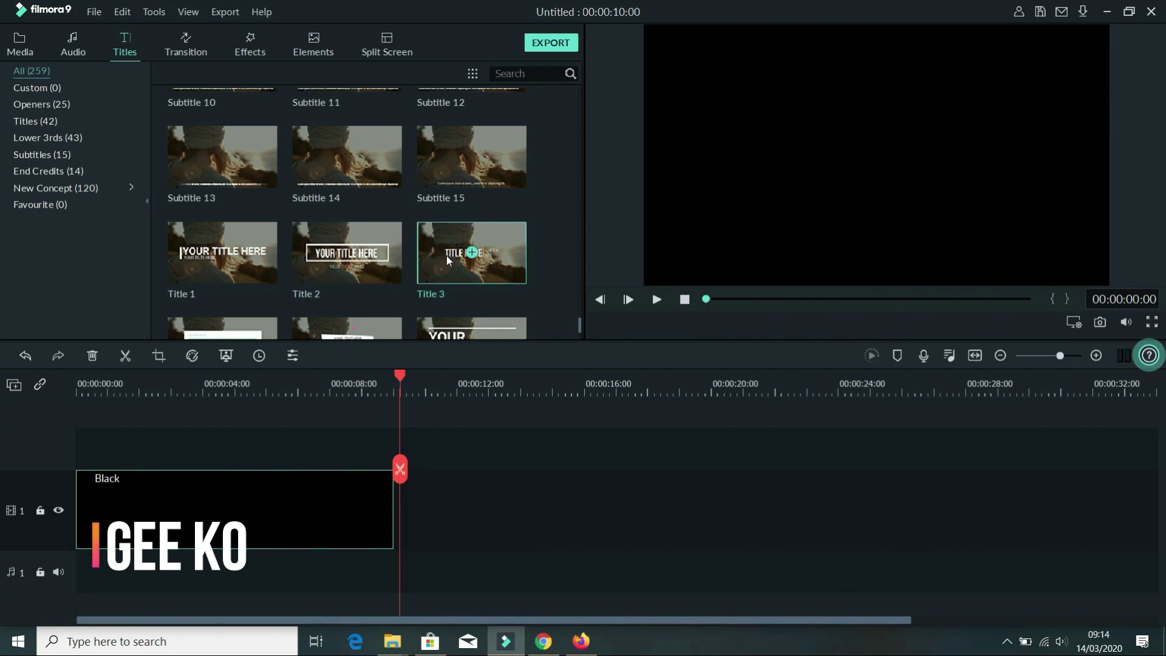
pyautogui.click(271, 246)
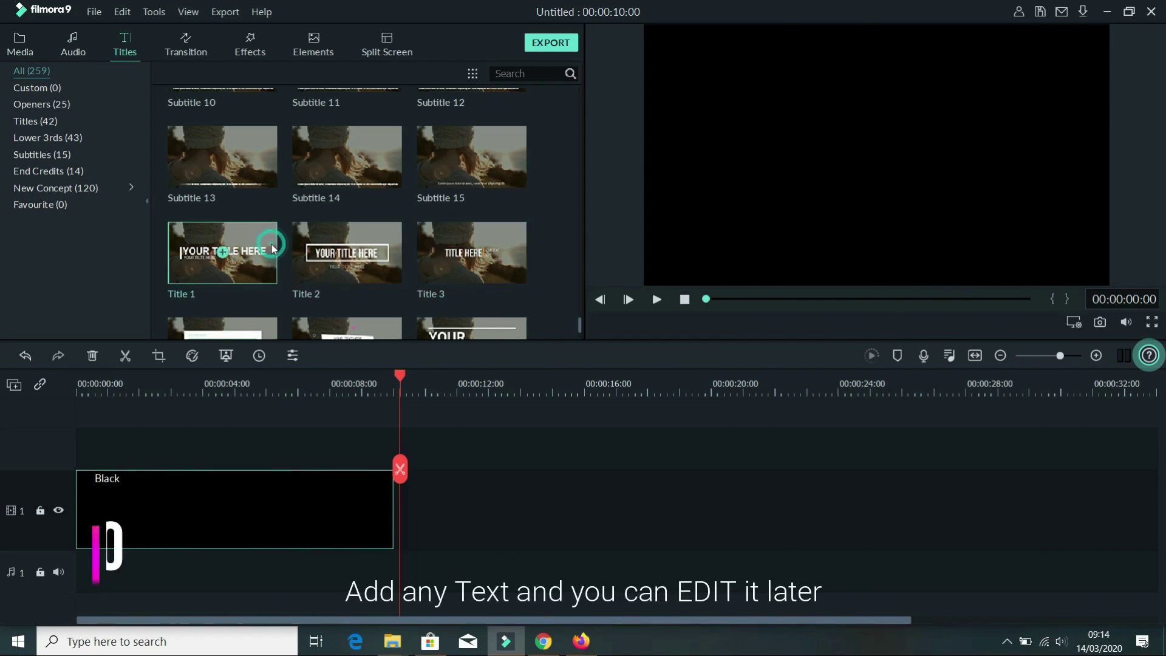
pyautogui.click(223, 252)
# - Open the Title 1 clip for advanced text editing and delete its Preset Video layer
pyautogui.doubleClick(460, 498)
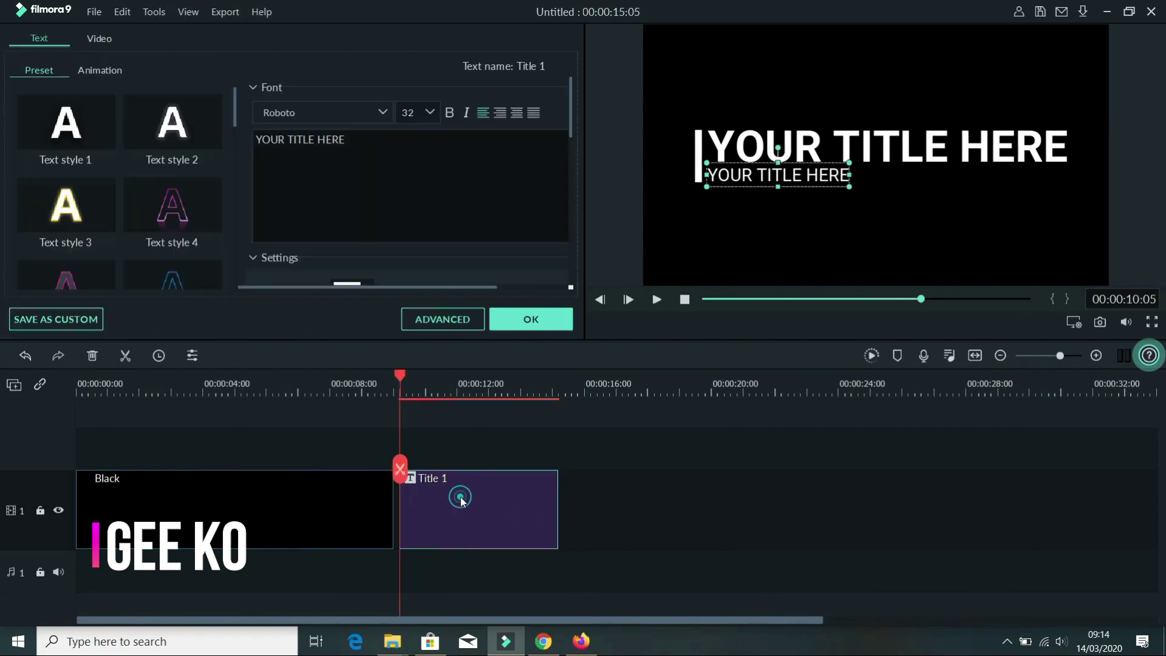
pyautogui.rightClick(501, 504)
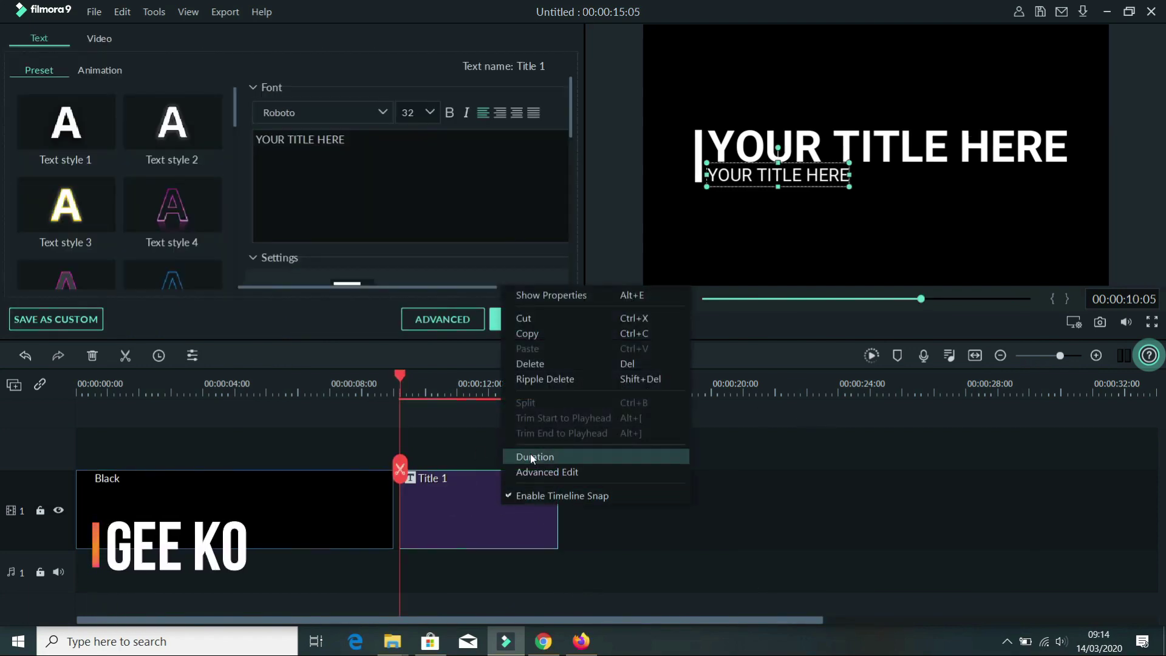
pyautogui.click(541, 466)
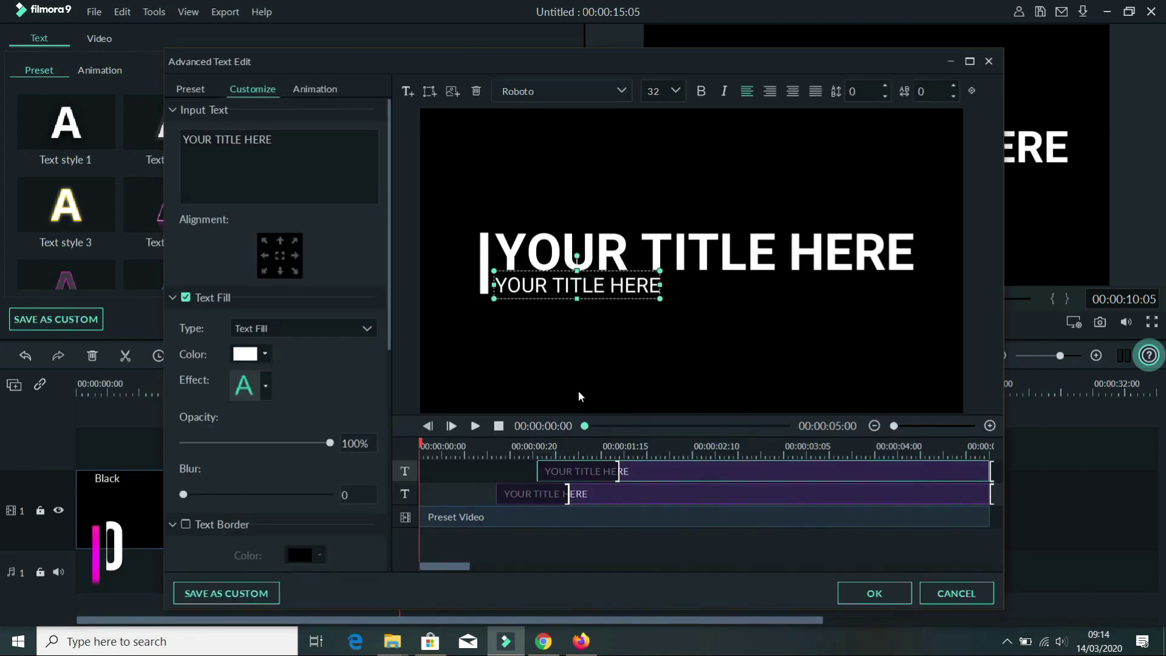
pyautogui.click(465, 517)
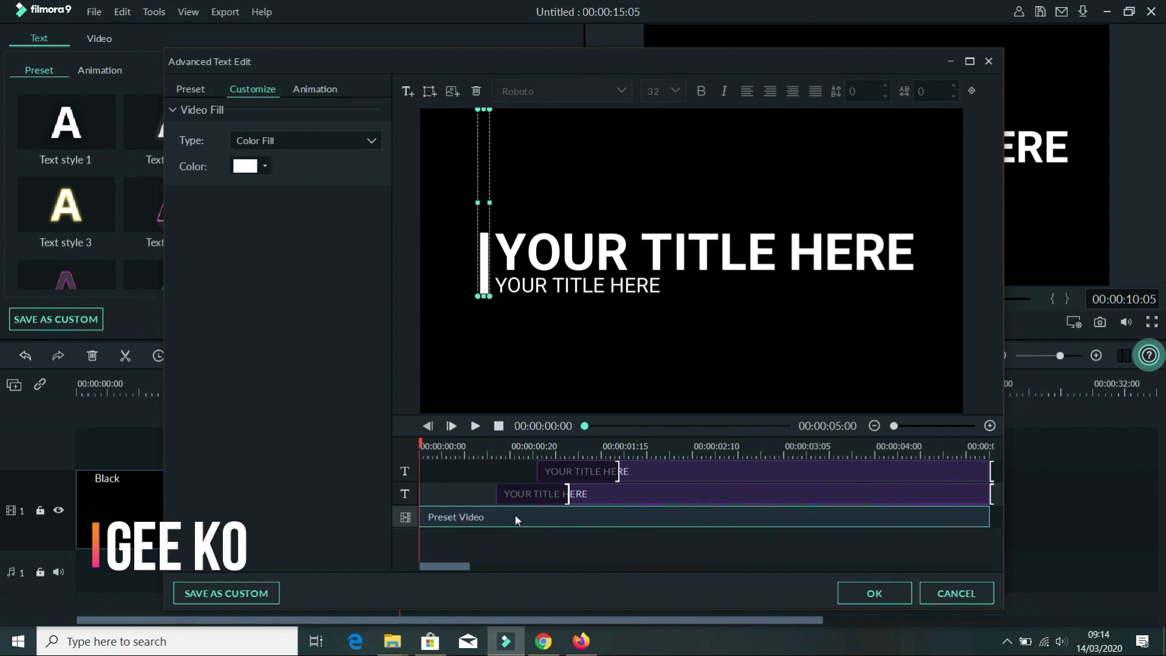
pyautogui.press('Delete')
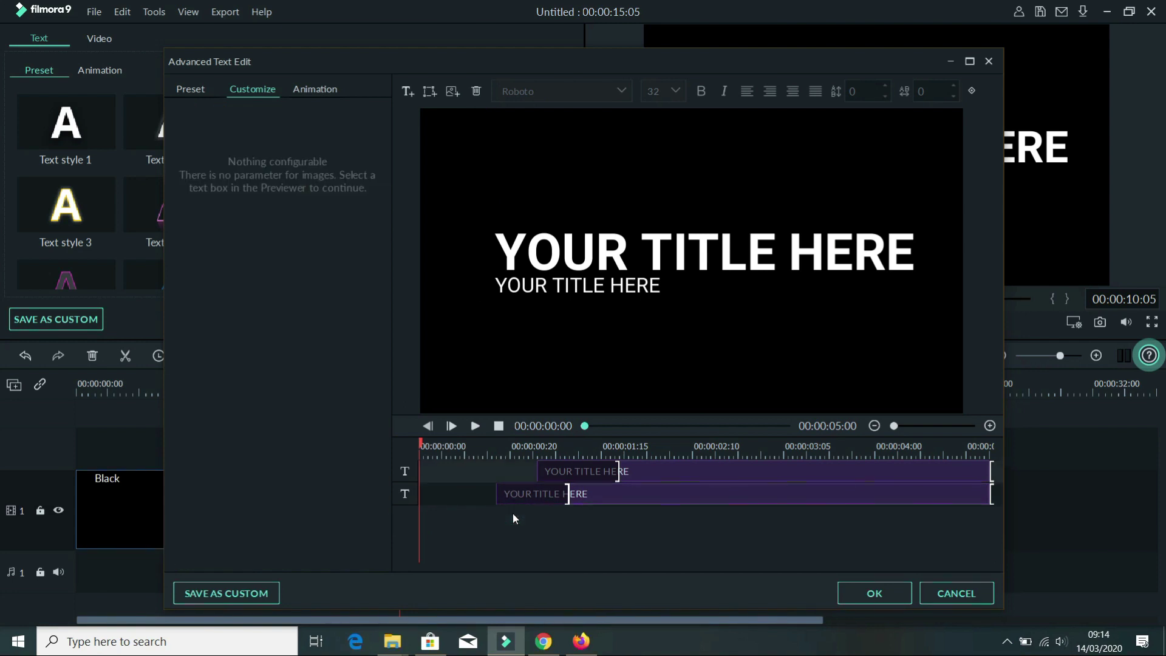
# - Delete the smaller secondary text line below the main title text
pyautogui.click(600, 495)
pyautogui.click(624, 471)
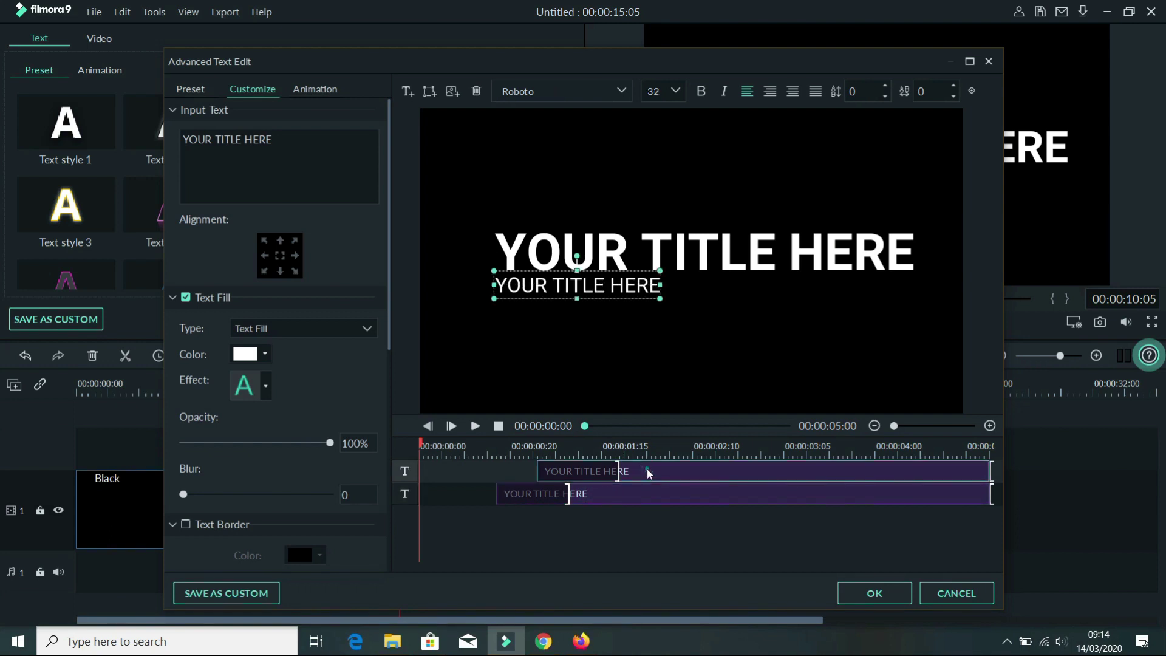
pyautogui.press('Delete')
# - Replace the main title's placeholder text with "BTS V"
pyautogui.click(638, 262)
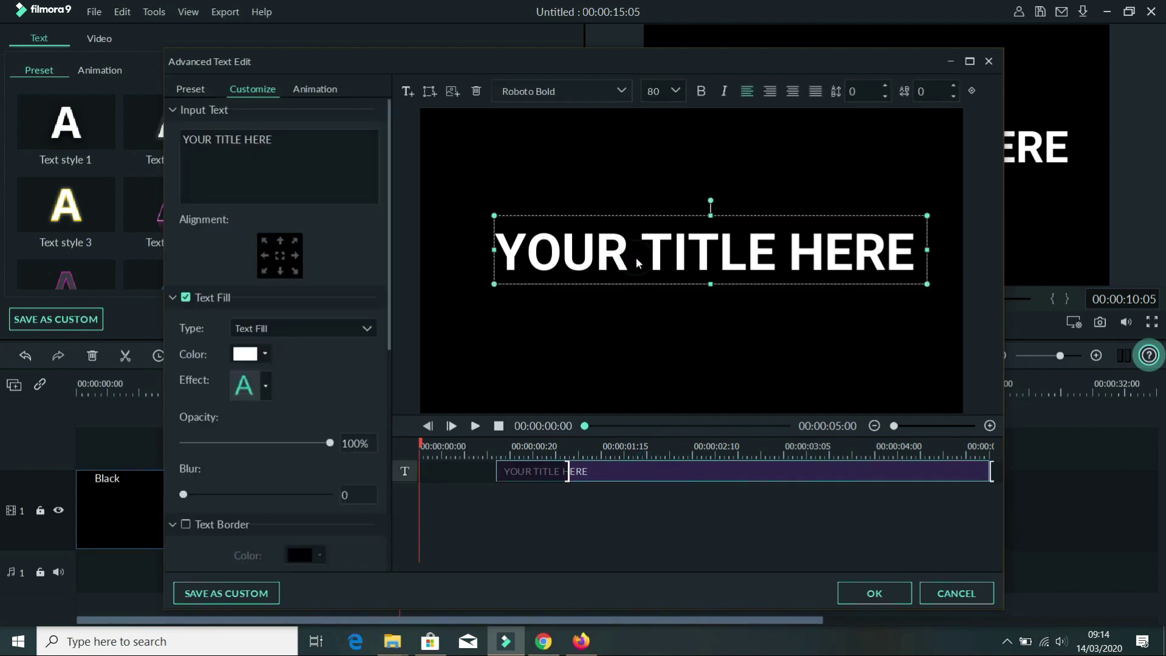
pyautogui.moveTo(285, 142); pyautogui.dragTo(176, 141)
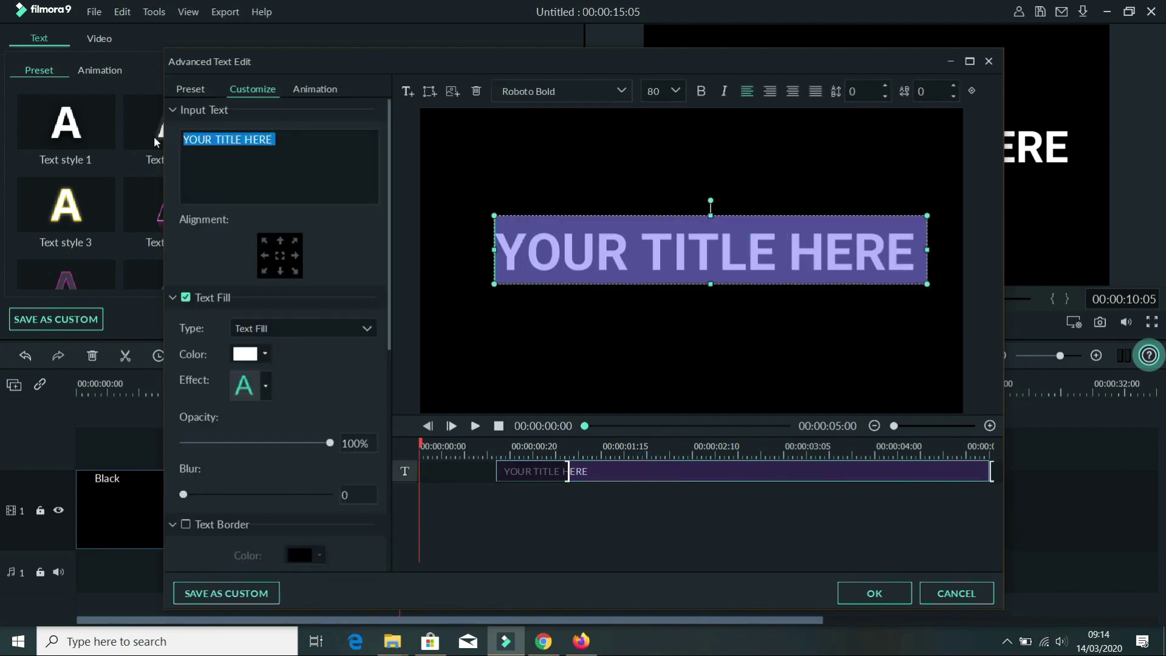
pyautogui.write('BTS')
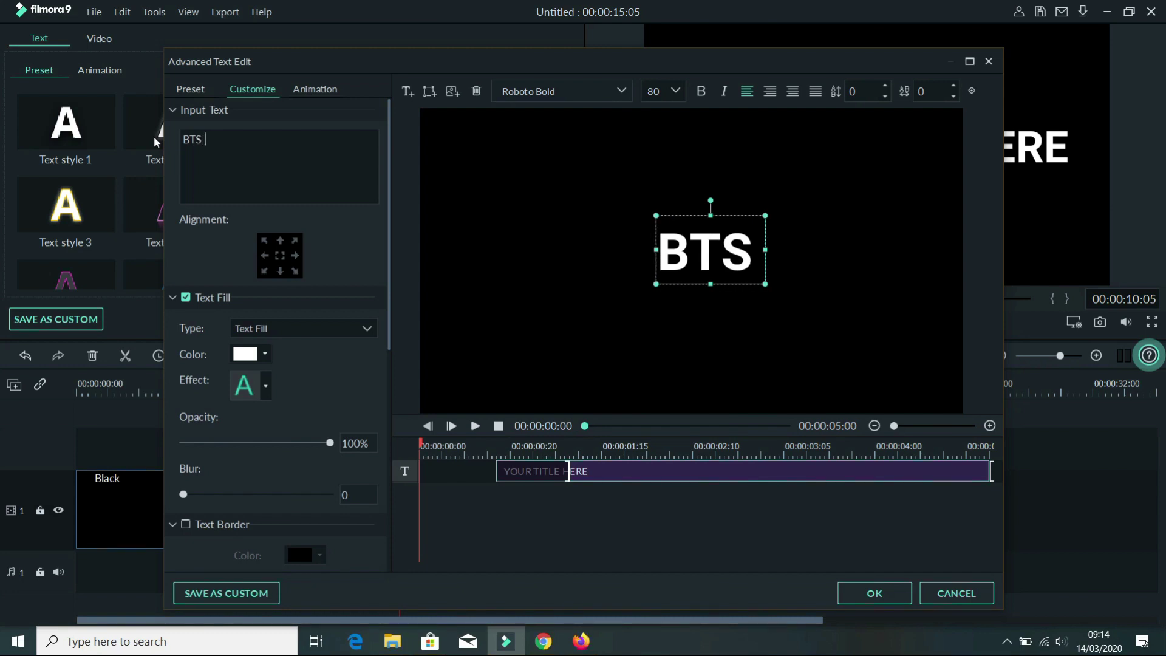
pyautogui.write(' V')
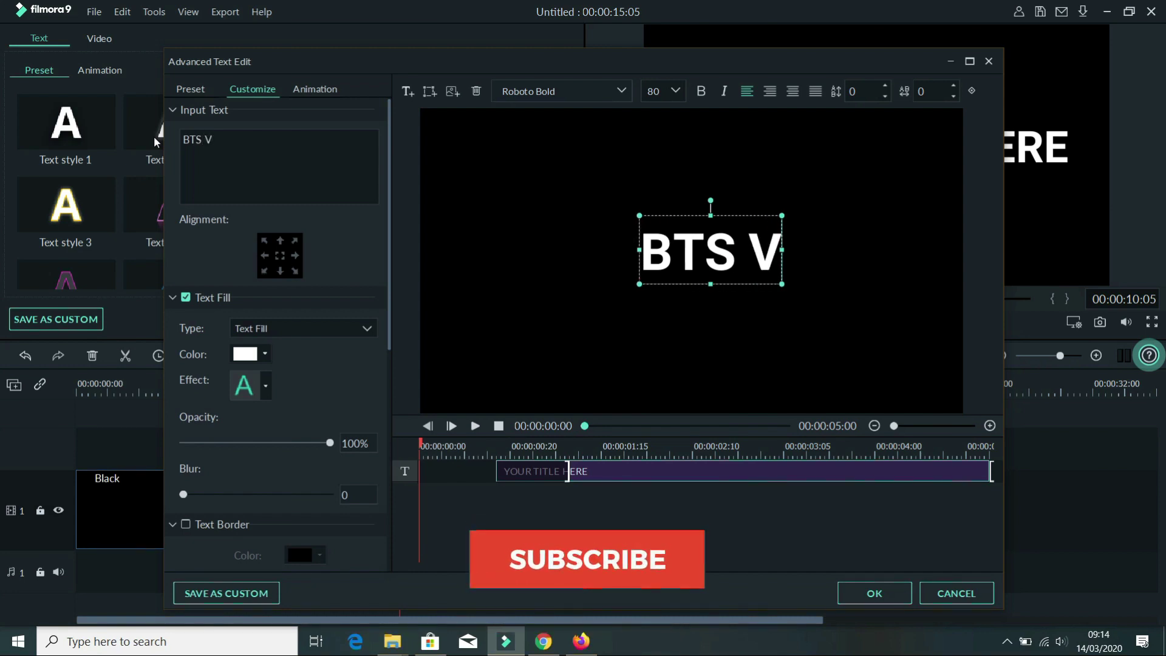
# - Shorten the intro animation of the "BTS V" text layer to nothing and preview the title
pyautogui.click(473, 426)
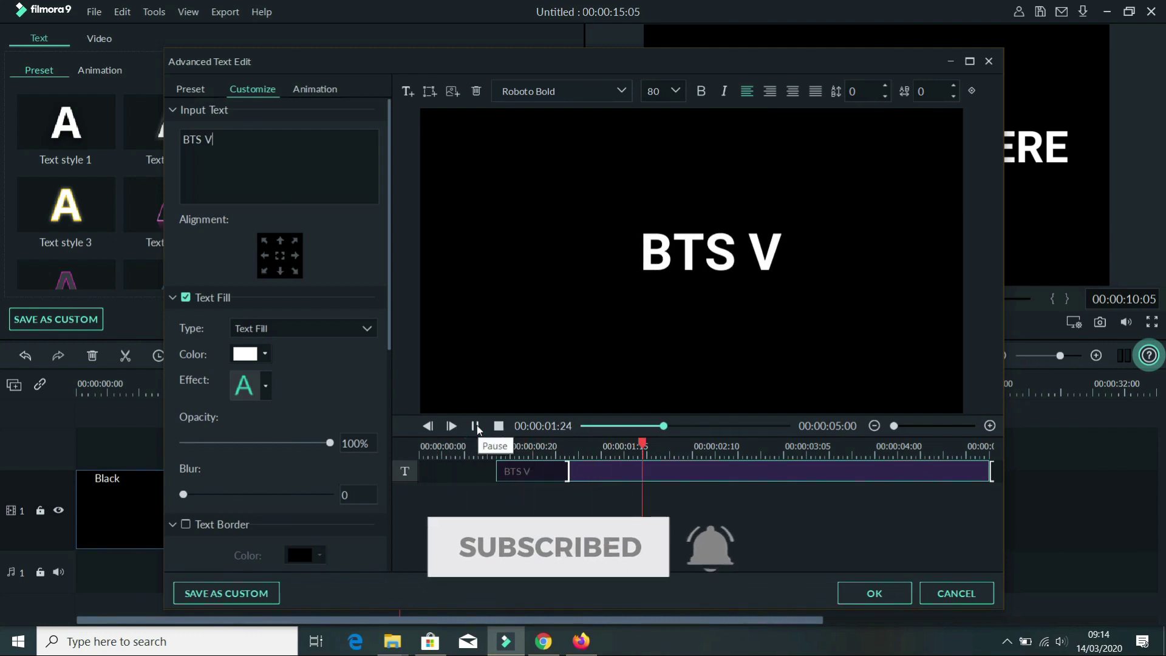
pyautogui.click(476, 426)
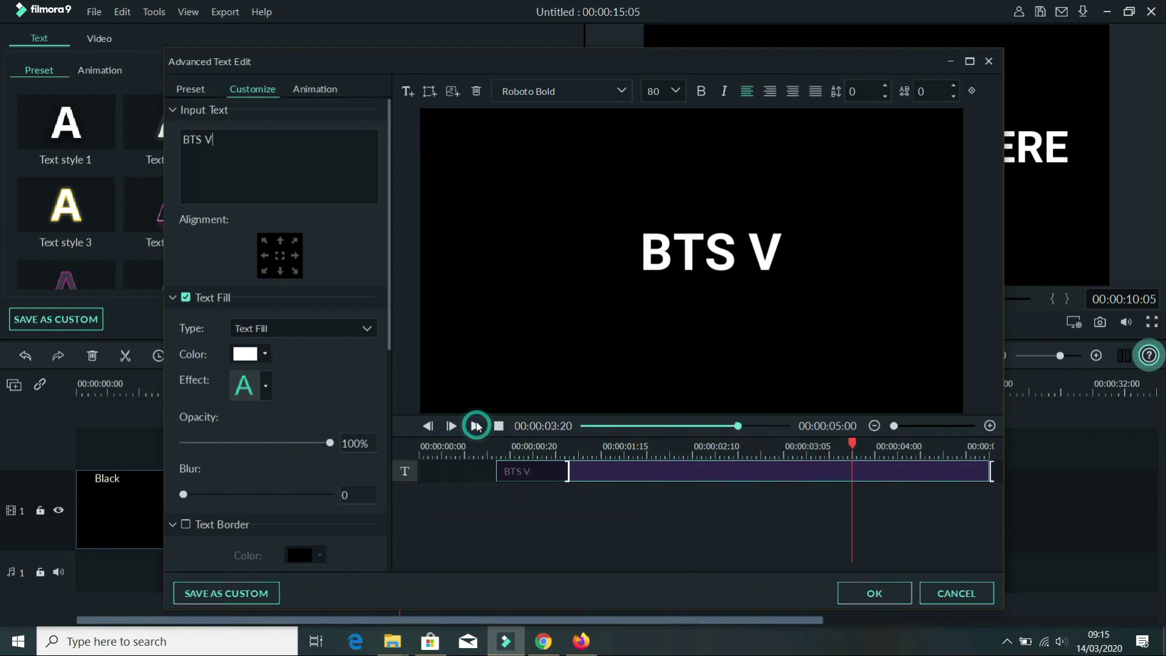
pyautogui.moveTo(566, 472); pyautogui.dragTo(495, 472)
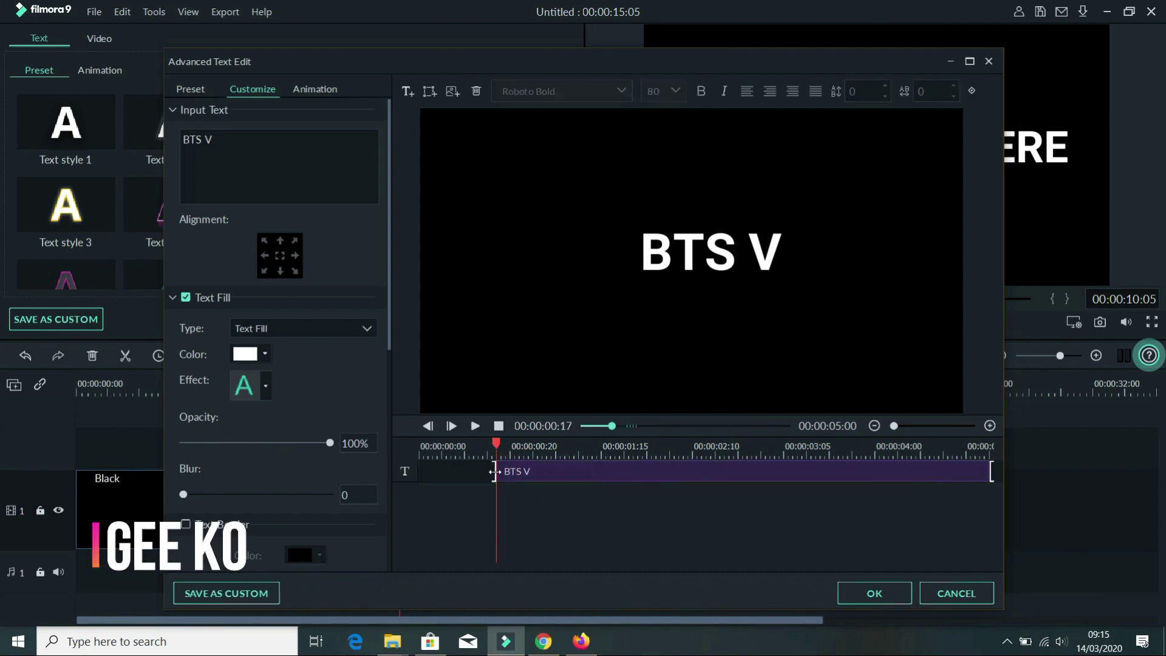
pyautogui.click(475, 426)
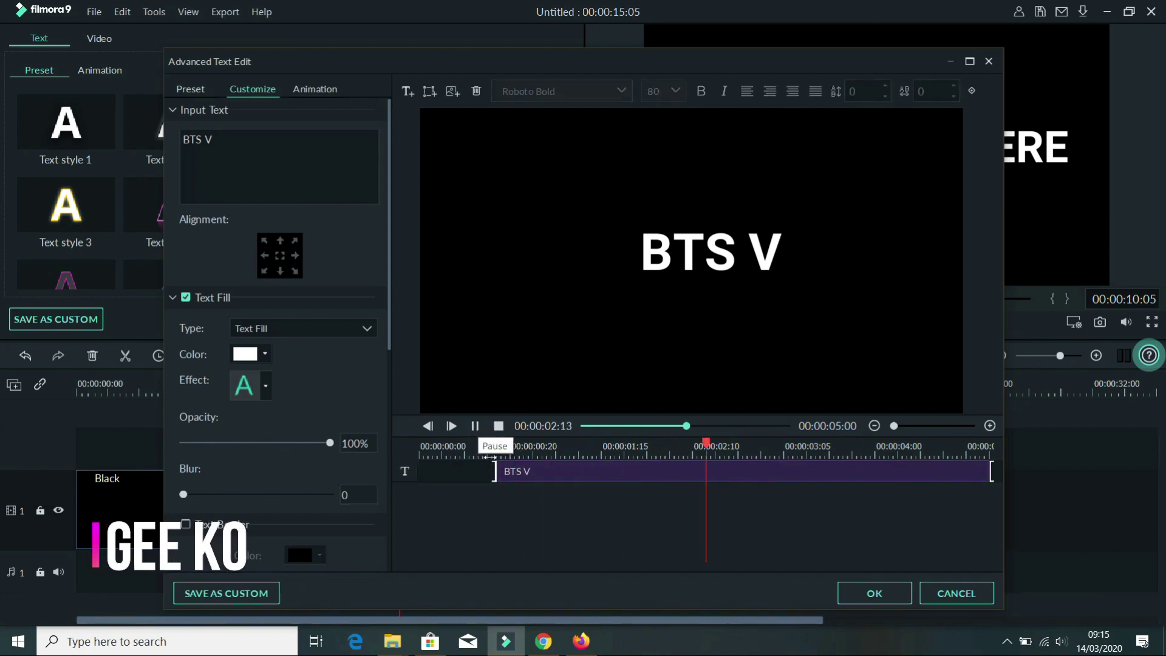
pyautogui.click(474, 453)
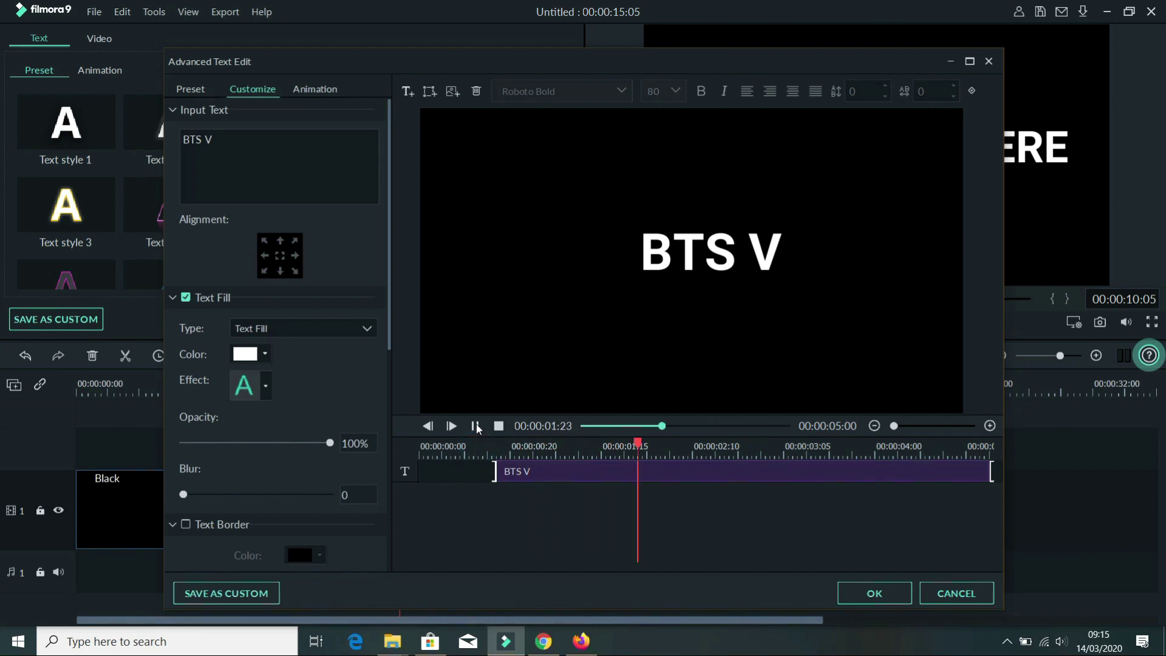
pyautogui.click(476, 426)
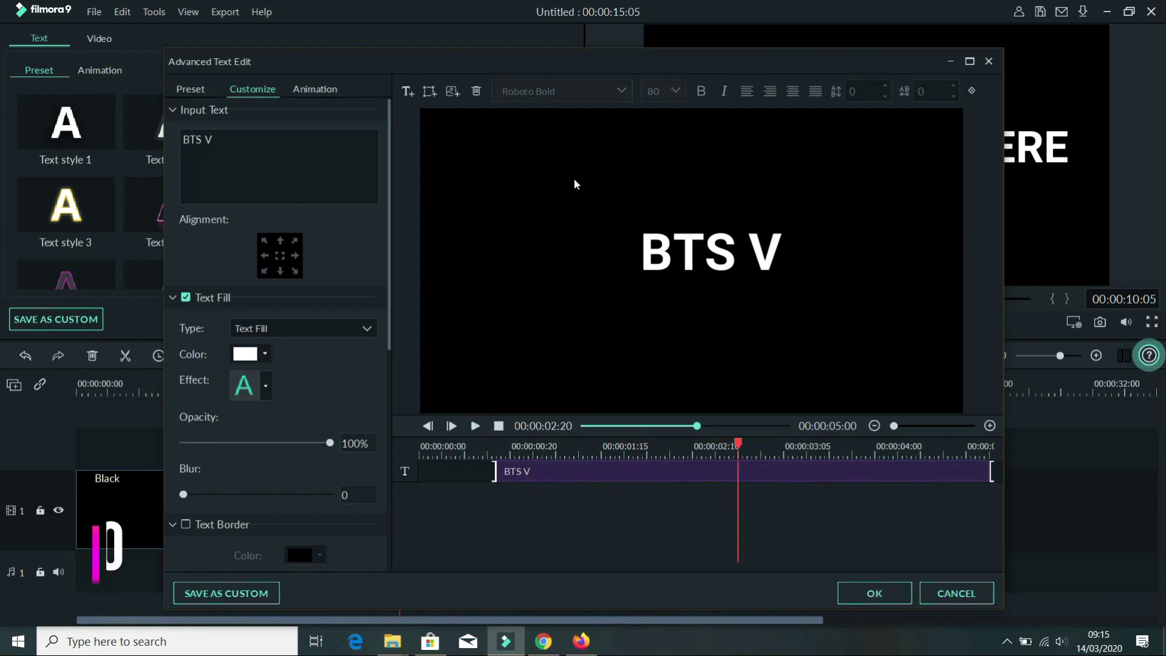
# - Insert the image "white" from the Desktop into the title as a new layer
pyautogui.click(452, 92)
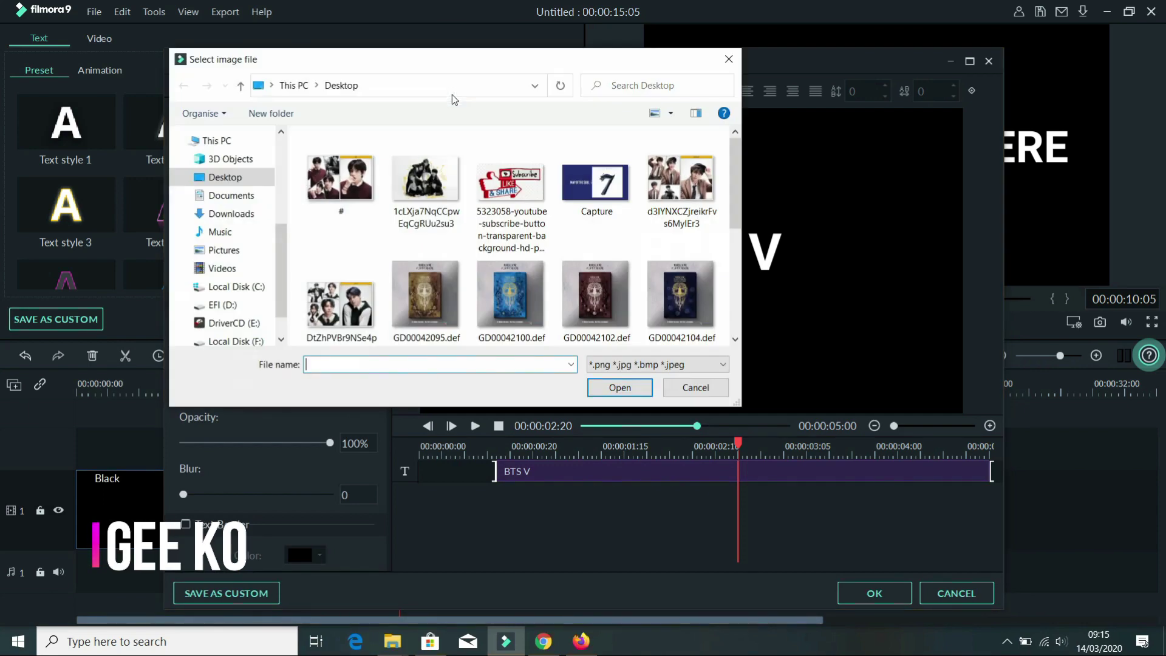
pyautogui.scroll(-5, 550, 240)
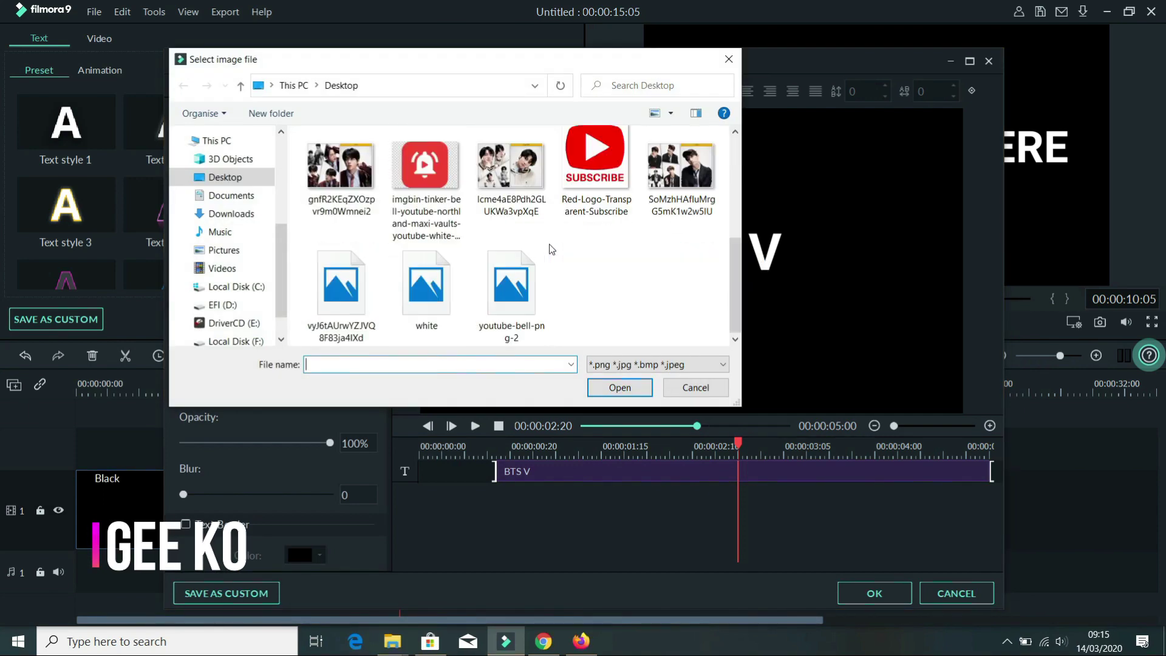
pyautogui.doubleClick(418, 278)
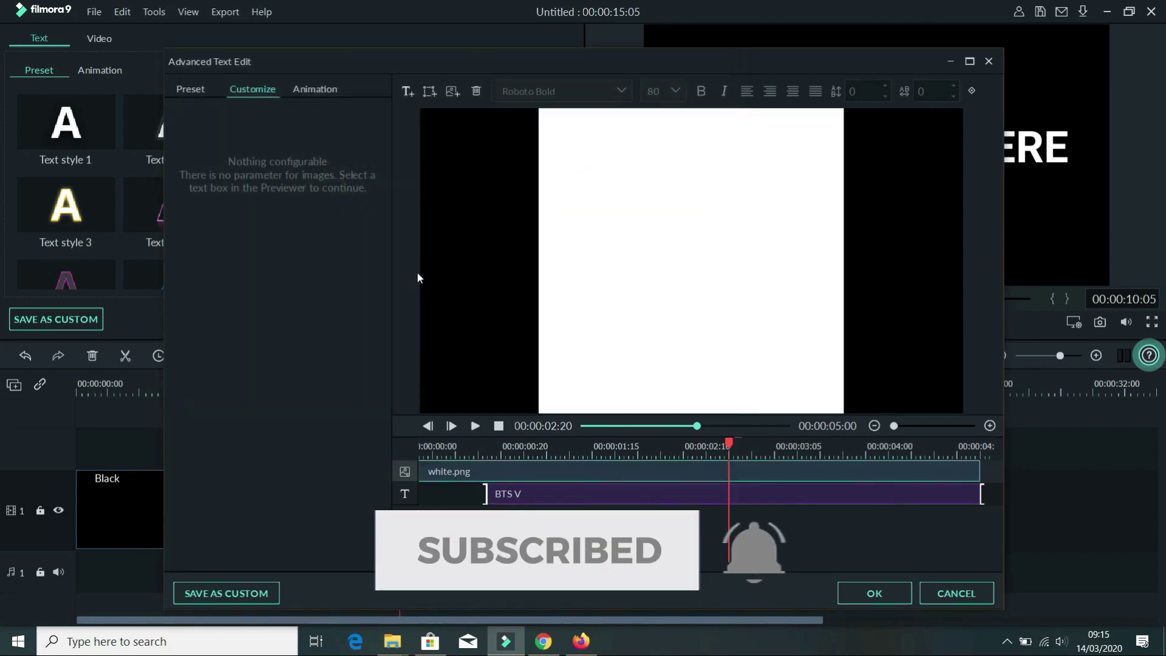
# - Squash the white image into a thin horizontal bar and place it level with the title text
pyautogui.click(643, 309)
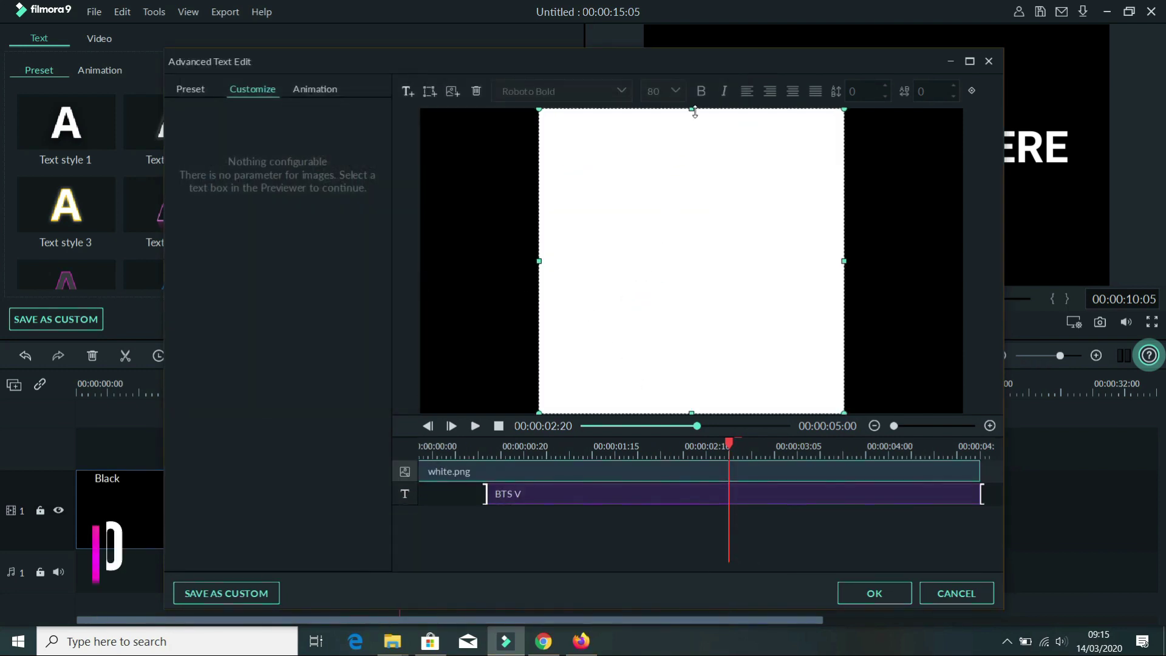
pyautogui.moveTo(695, 111); pyautogui.dragTo(688, 227)
pyautogui.moveTo(692, 329); pyautogui.dragTo(691, 277)
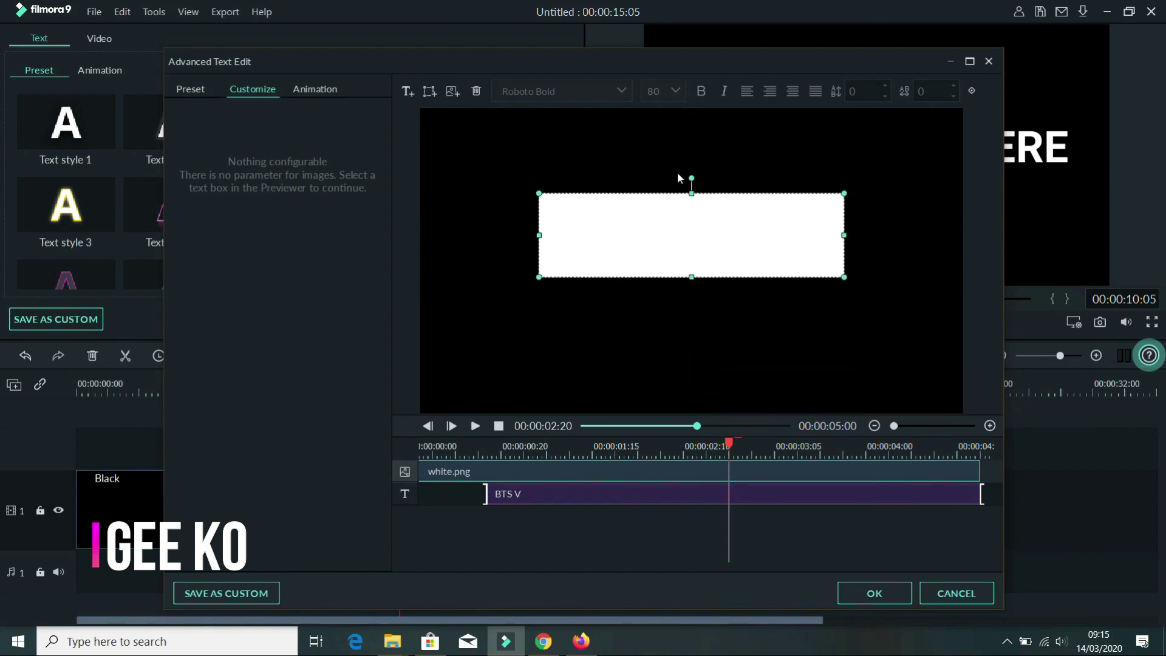
pyautogui.moveTo(691, 193); pyautogui.dragTo(709, 244)
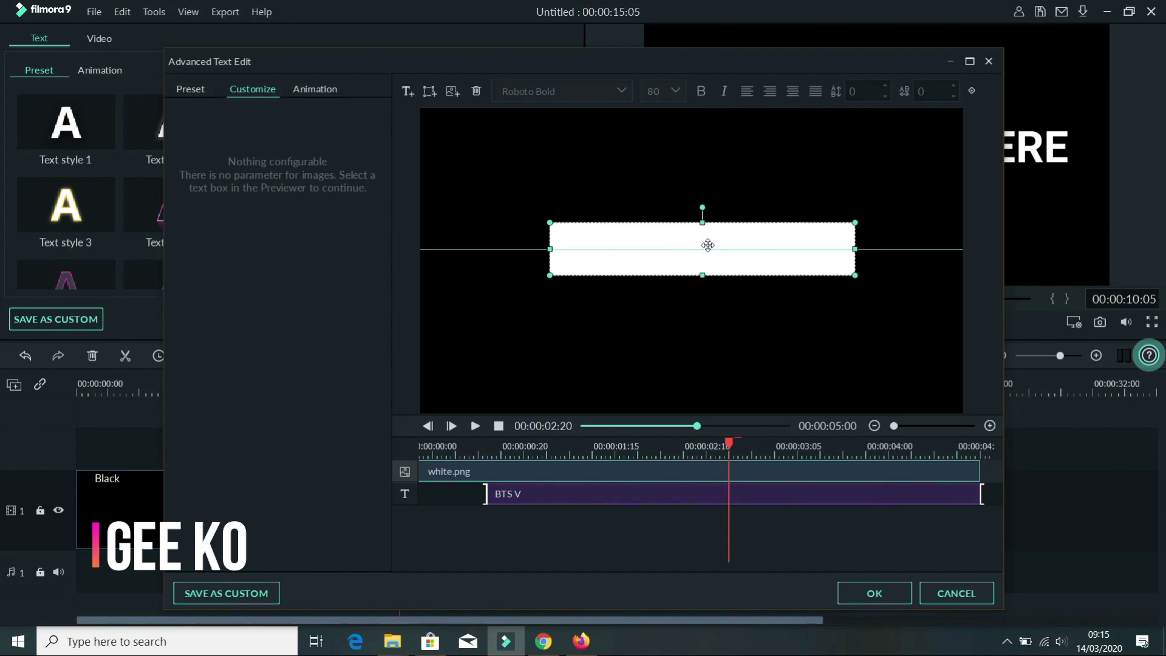
# - Add a new black text box centred over the white bar and change its text to "BTS V"
pyautogui.click(520, 494)
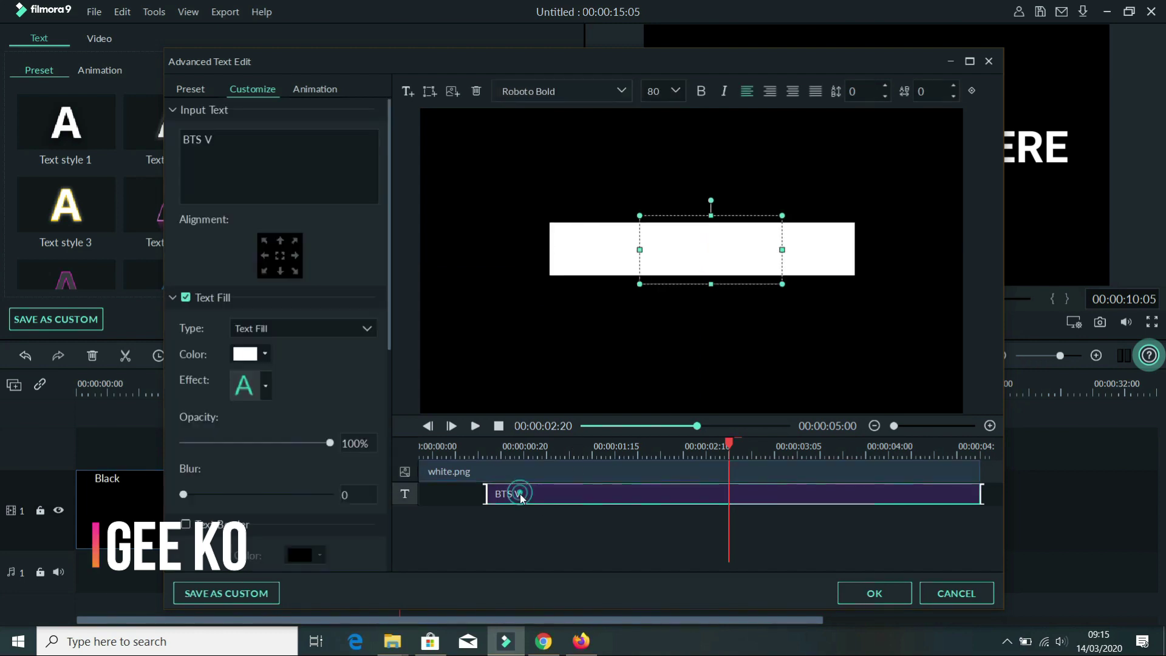
pyautogui.click(406, 92)
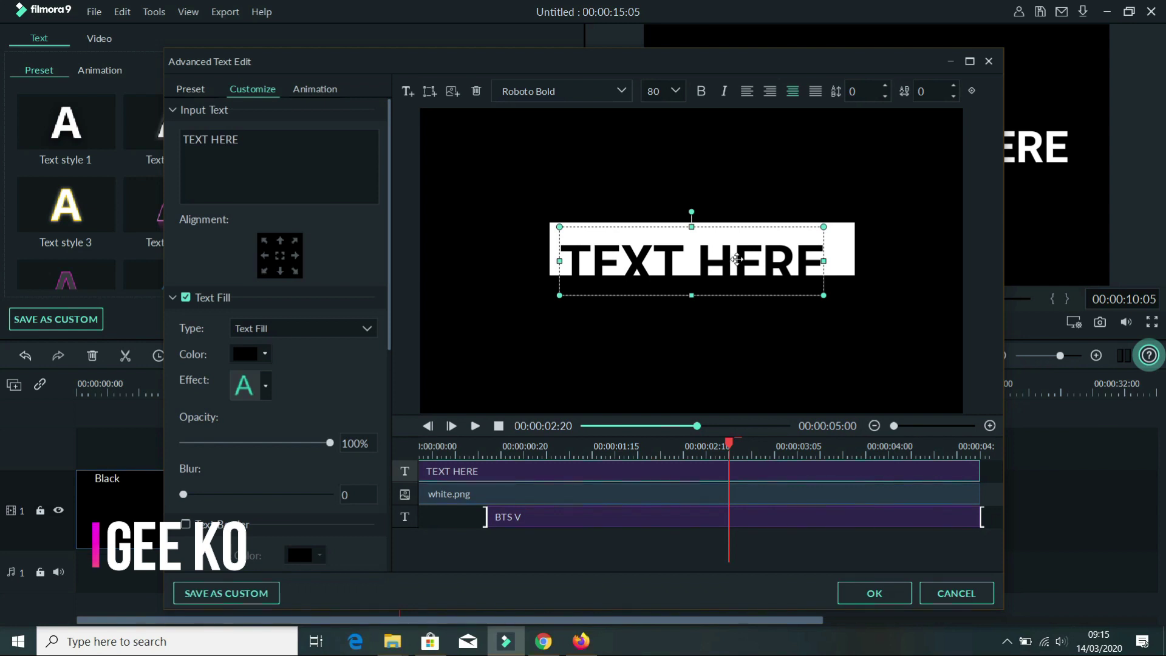
pyautogui.moveTo(736, 259); pyautogui.dragTo(748, 247)
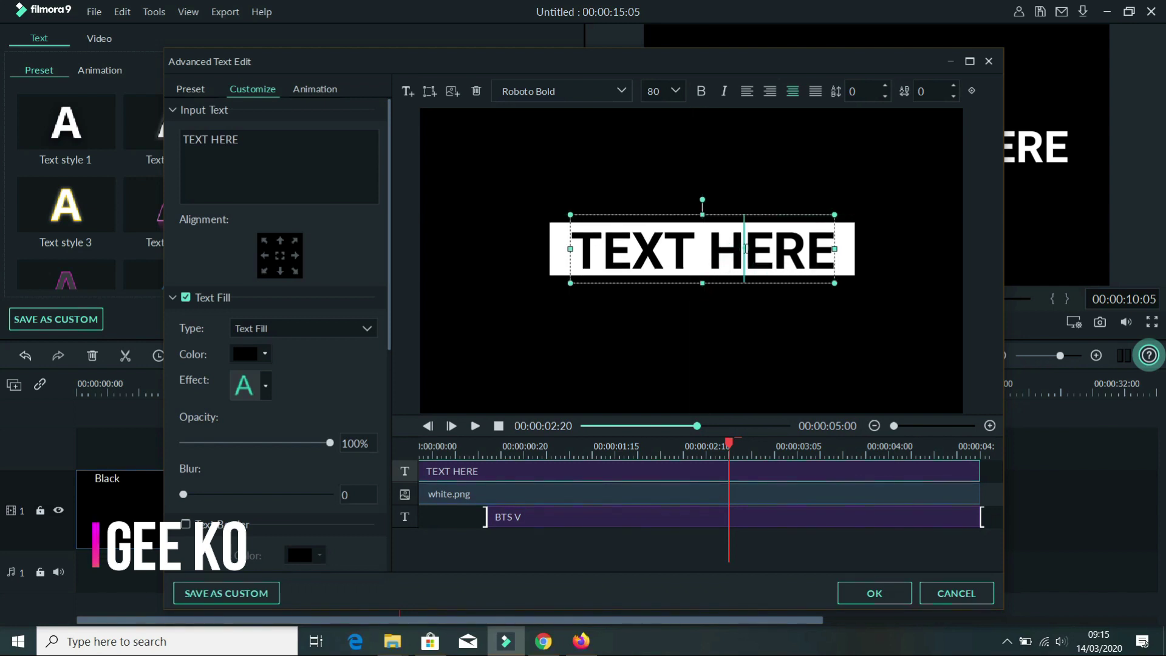
pyautogui.moveTo(836, 249); pyautogui.dragTo(570, 242)
pyautogui.write('BTS V')
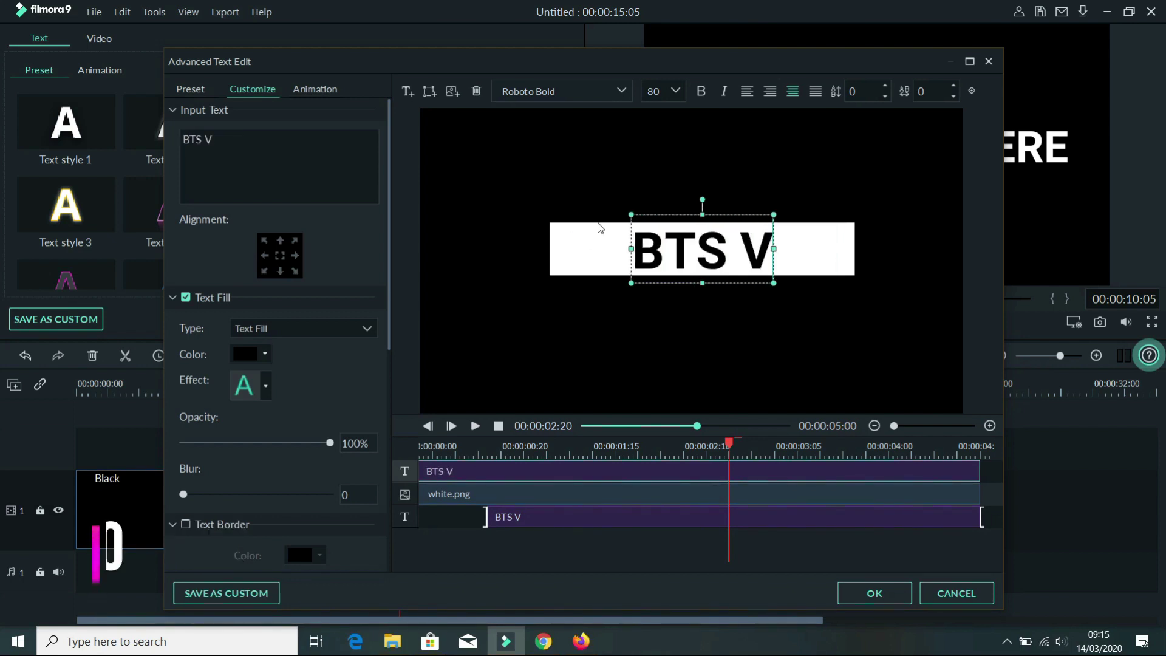
# - Delete the original "BTS V" text layer underneath the white.png layer
pyautogui.click(602, 191)
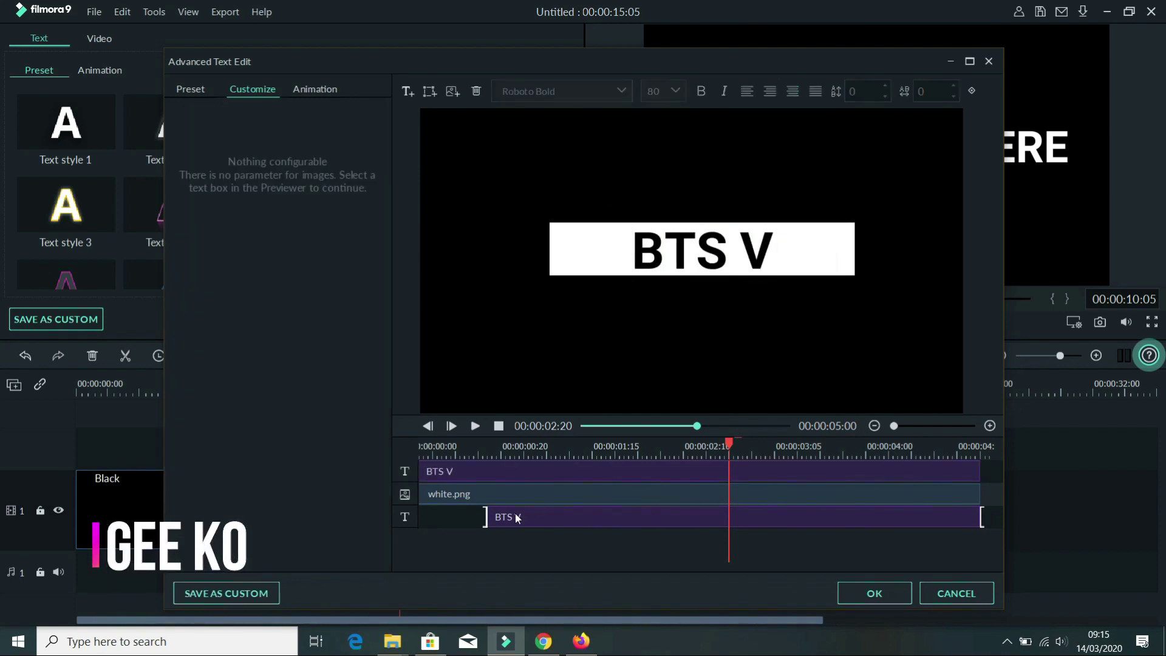
pyautogui.click(591, 515)
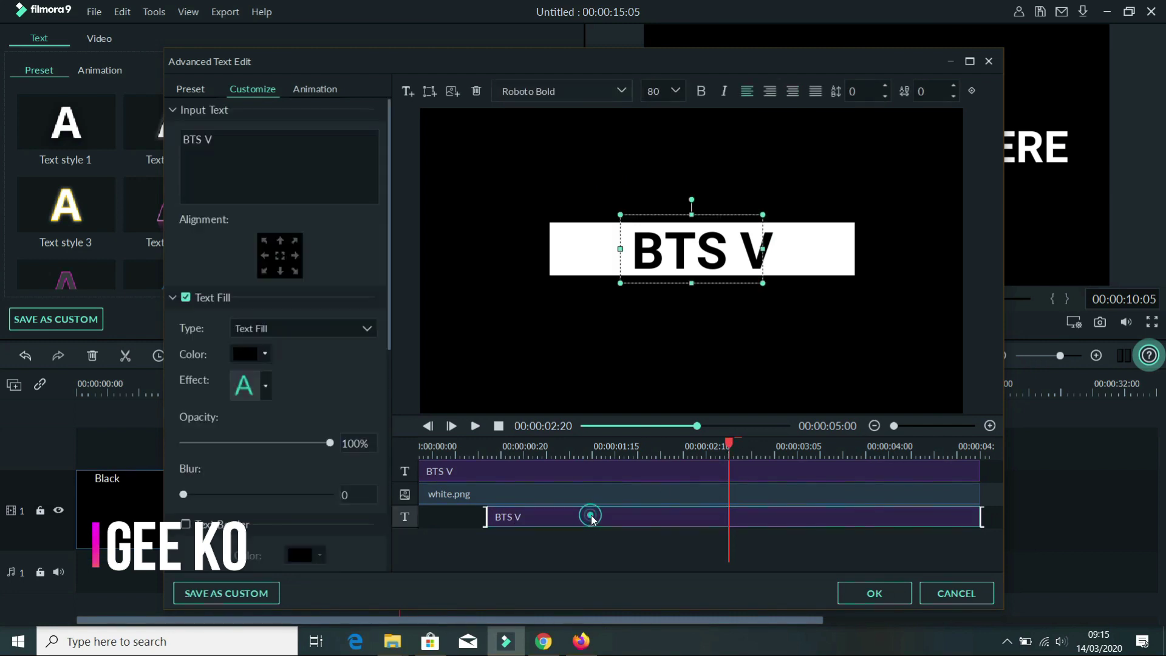
pyautogui.press('Delete')
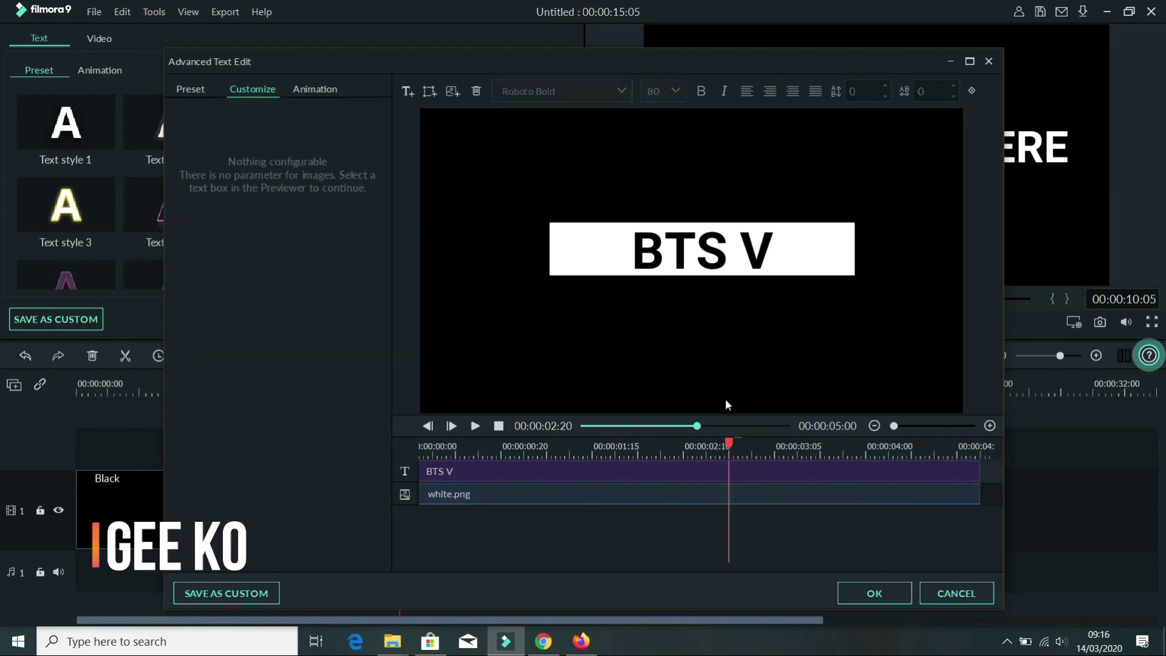
# - Set the font size of the "BTS V" text to 100
pyautogui.click(656, 258)
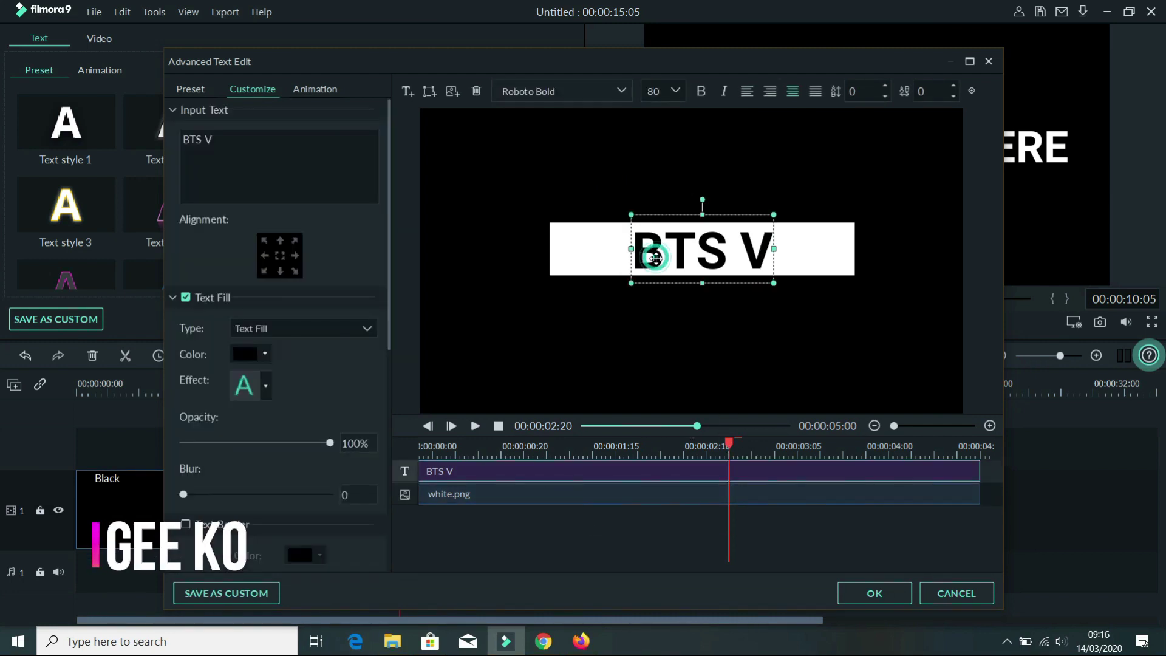
pyautogui.click(676, 91)
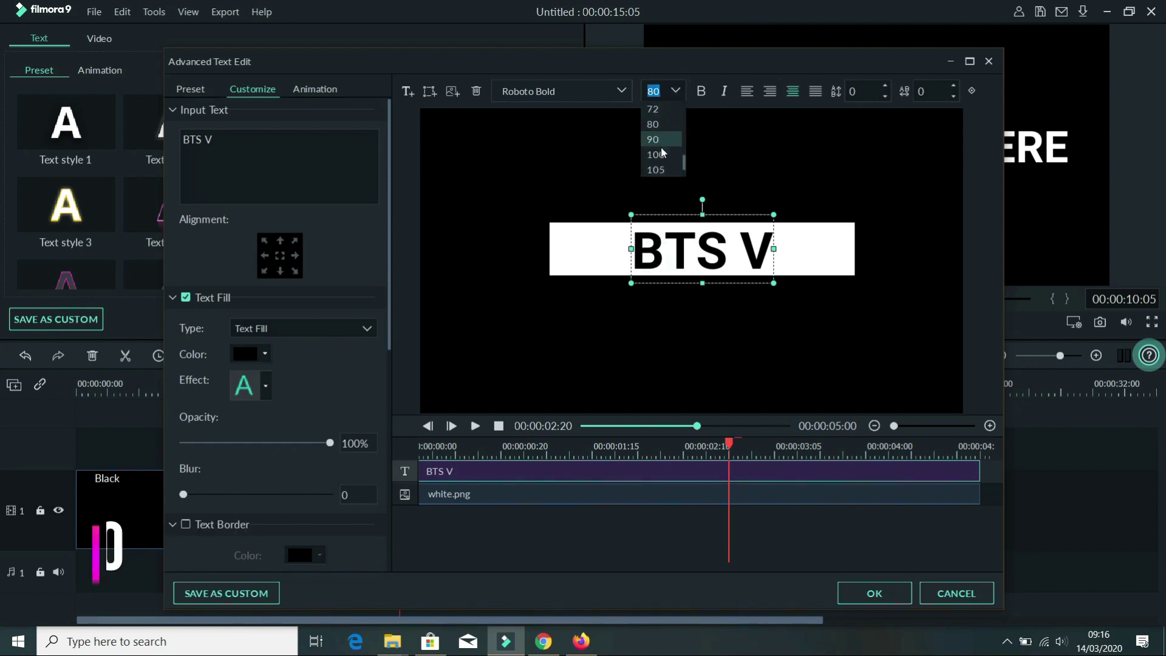
pyautogui.click(661, 150)
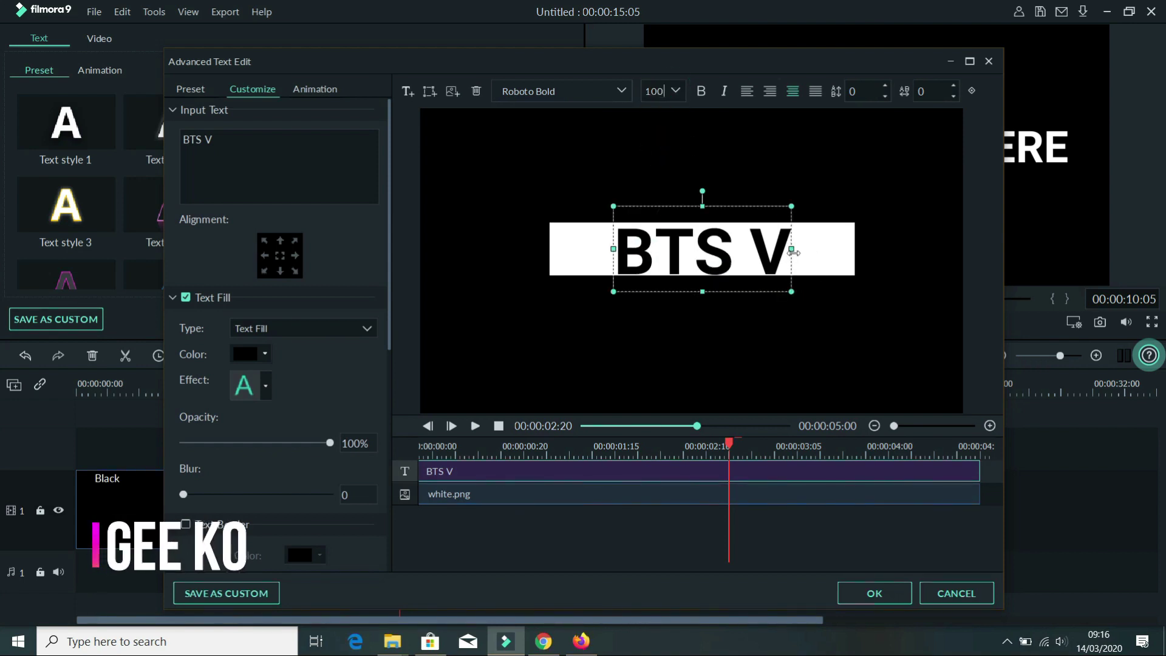
# - Widen the "BTS V" text box past both ends of the white bar, centre it over the bar, and accept the advanced text edits
pyautogui.moveTo(793, 252); pyautogui.dragTo(857, 252)
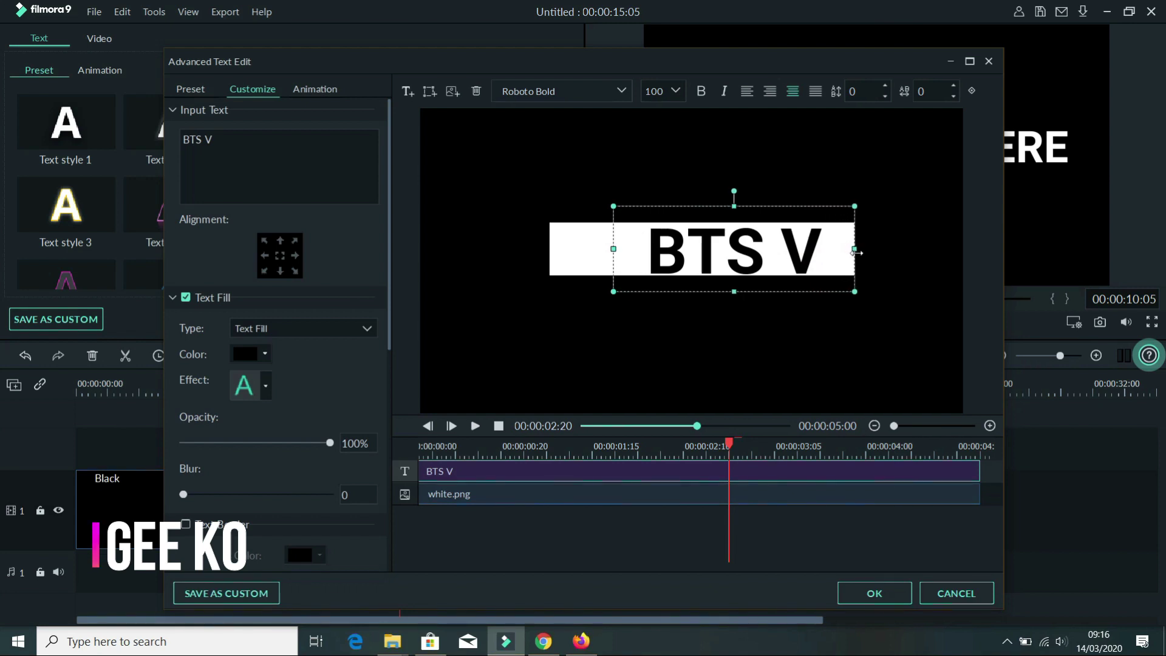
pyautogui.moveTo(612, 250); pyautogui.dragTo(519, 247)
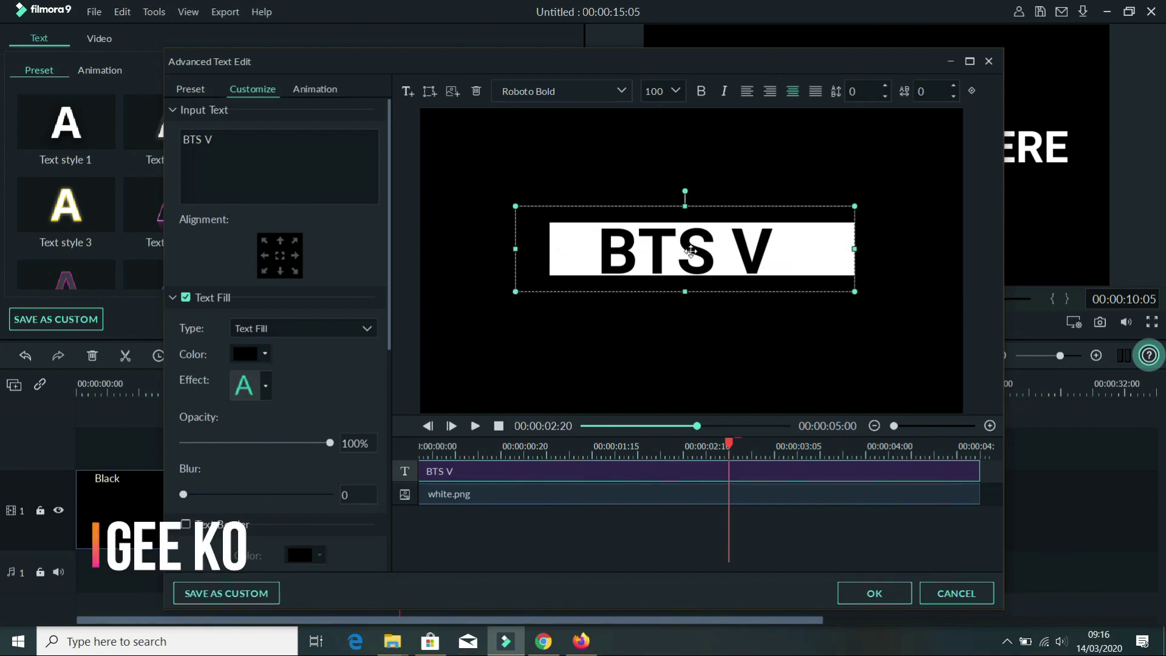
pyautogui.moveTo(691, 251); pyautogui.dragTo(697, 252)
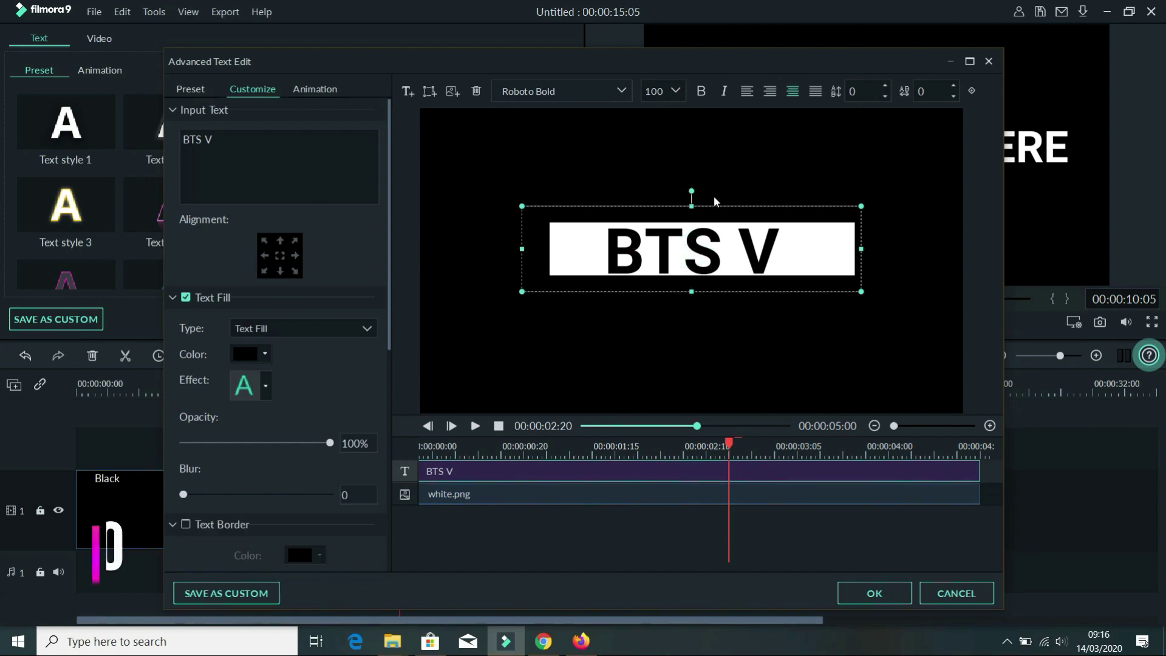
pyautogui.moveTo(722, 217); pyautogui.dragTo(723, 215)
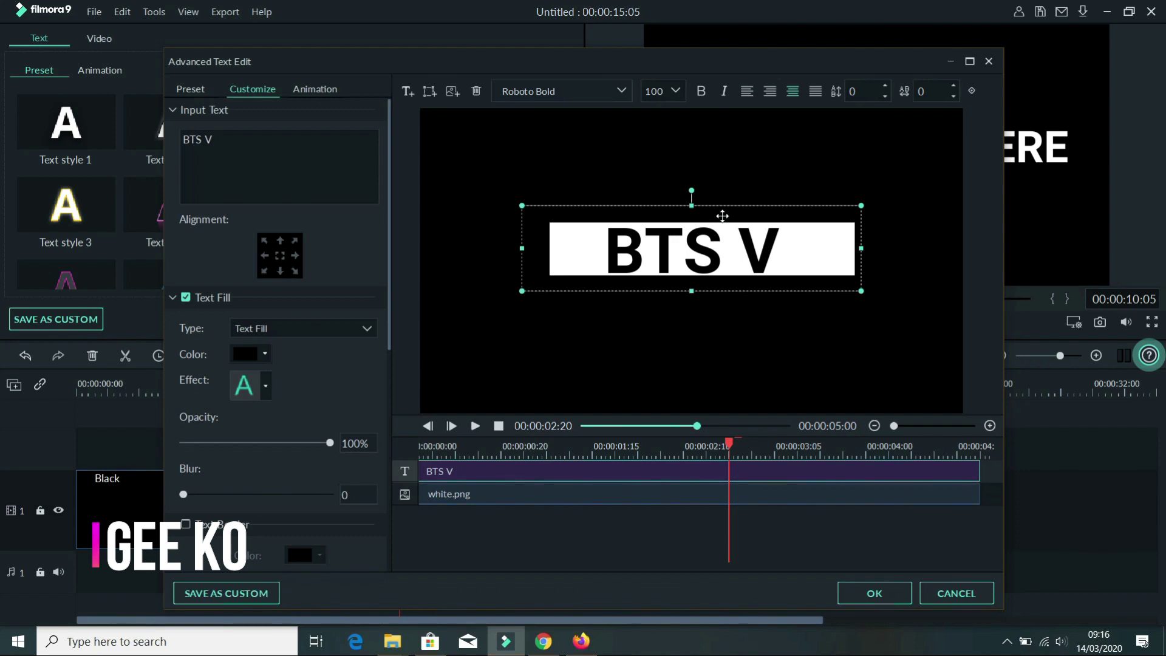
pyautogui.moveTo(722, 215); pyautogui.dragTo(727, 216)
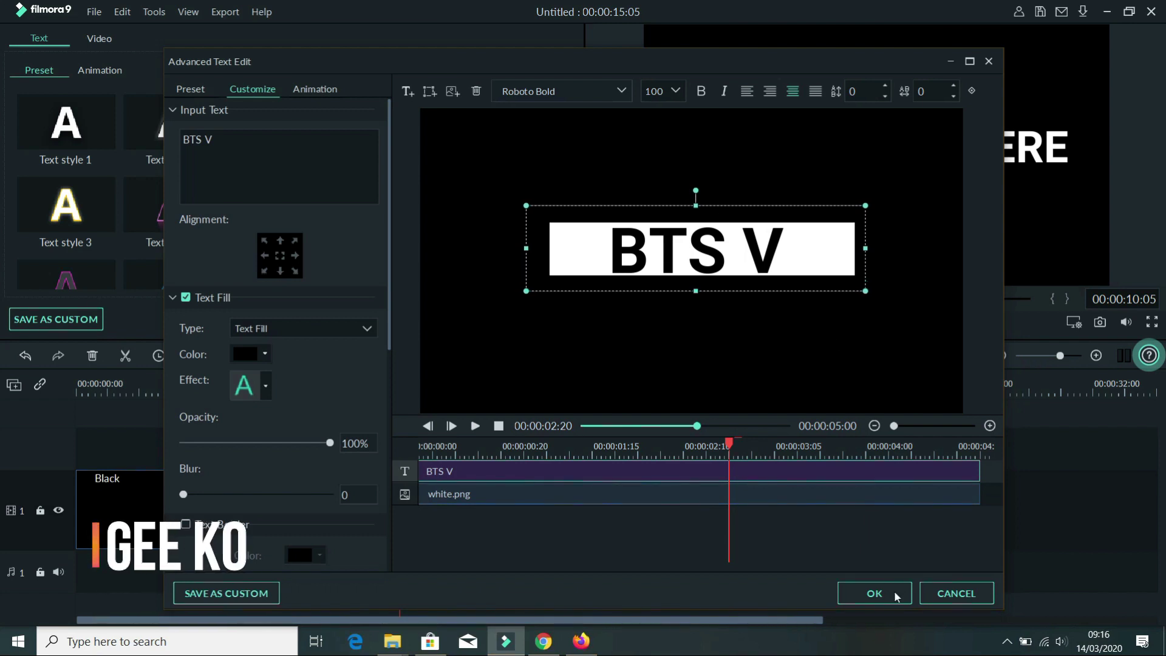
pyautogui.click(859, 592)
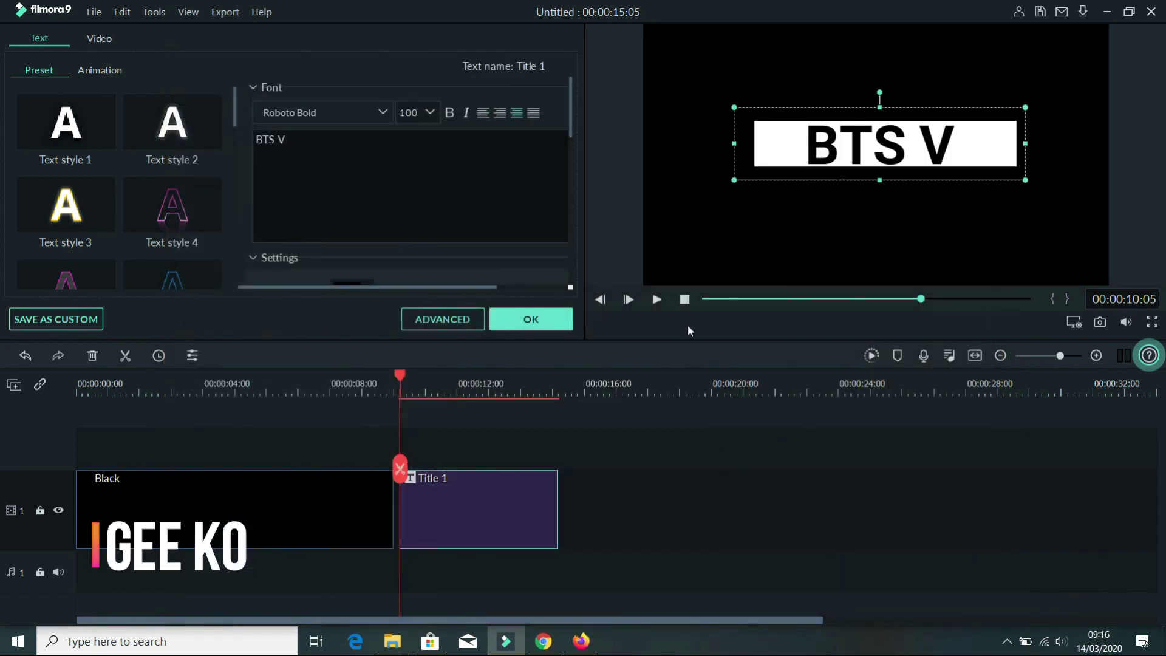
# - Align the "BTS V" text box in the preview with the centre guides over the white bar and finish the title edit
pyautogui.moveTo(899, 145); pyautogui.dragTo(873, 155)
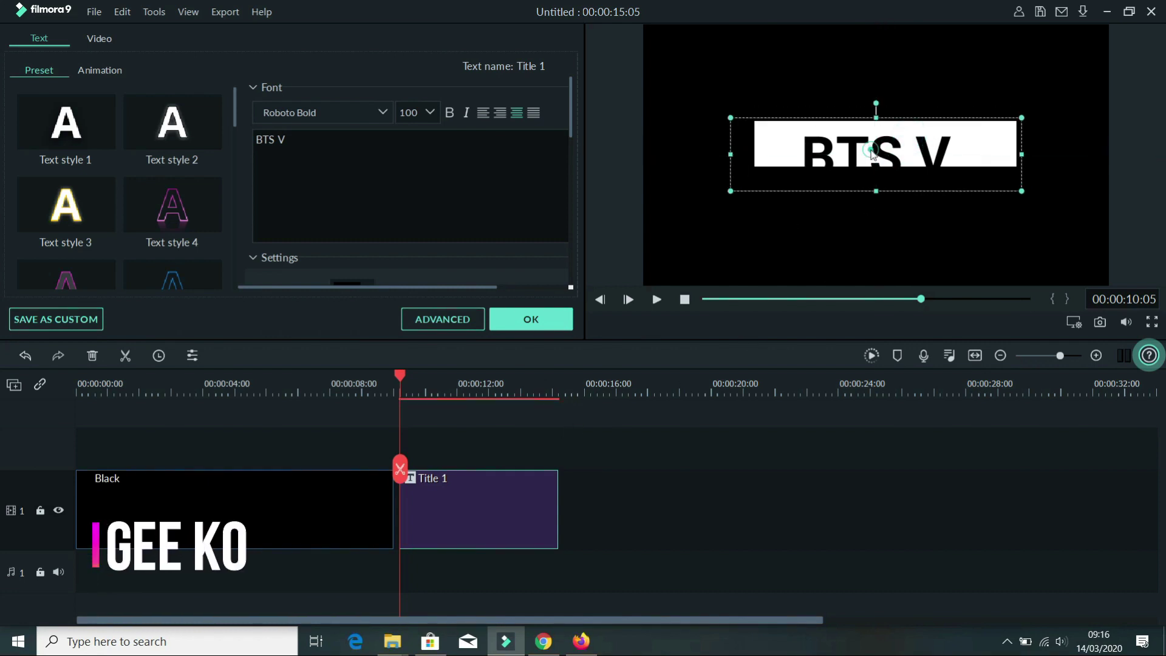
pyautogui.click(923, 149)
pyautogui.moveTo(924, 148); pyautogui.dragTo(934, 140)
pyautogui.click(975, 182)
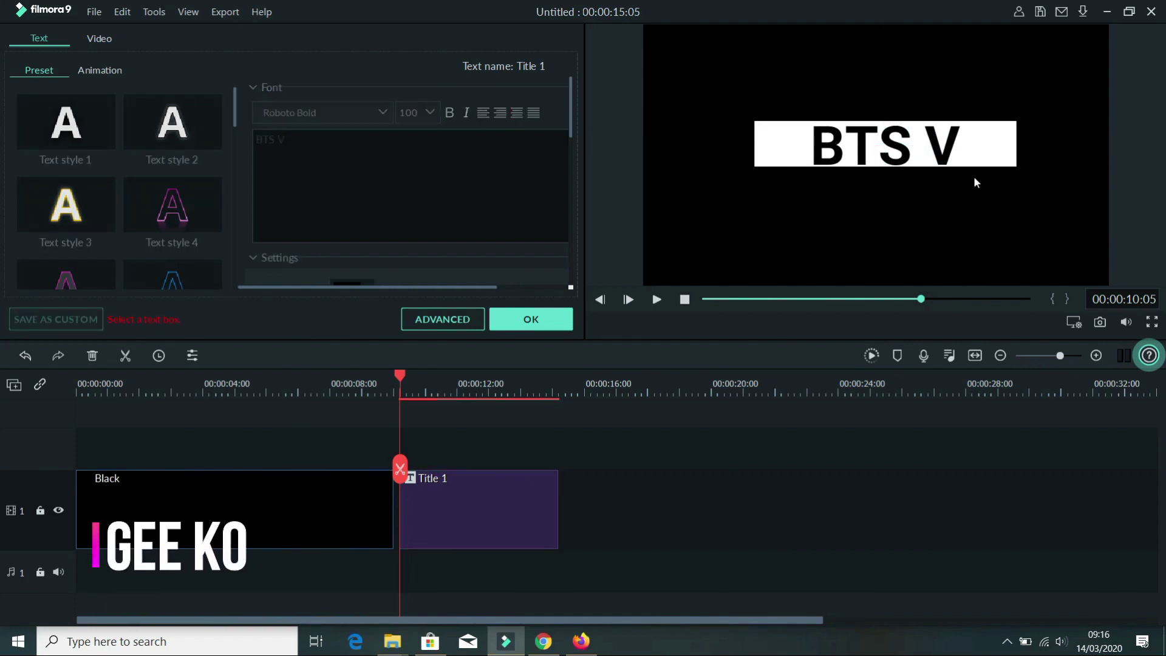
pyautogui.click(989, 140)
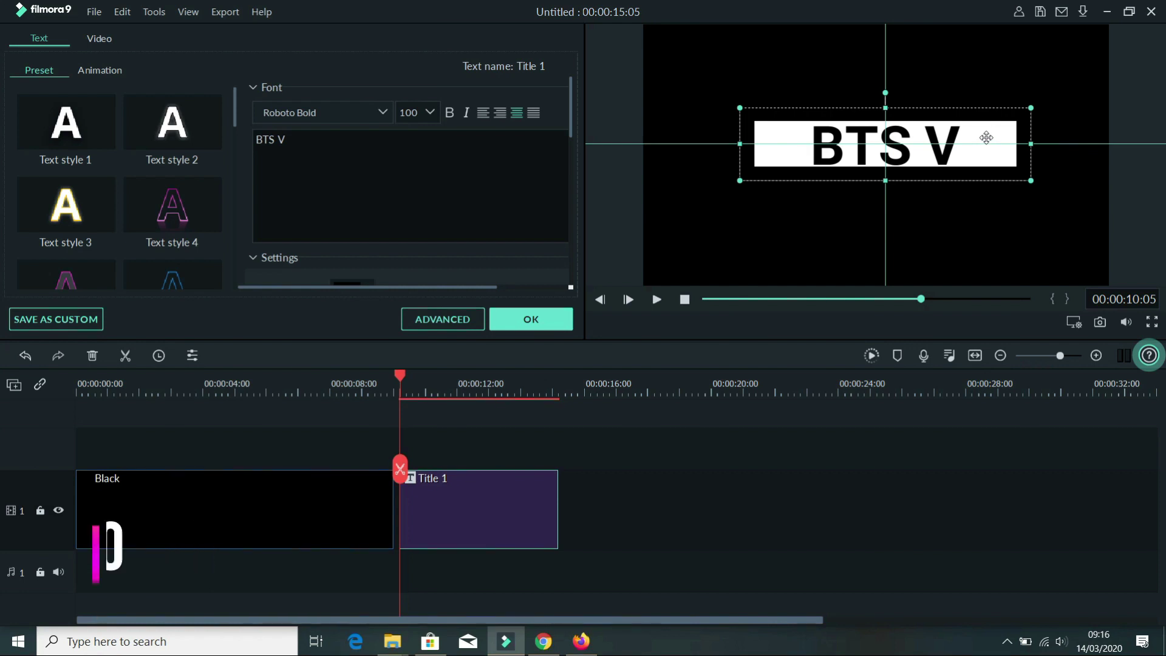
pyautogui.click(534, 325)
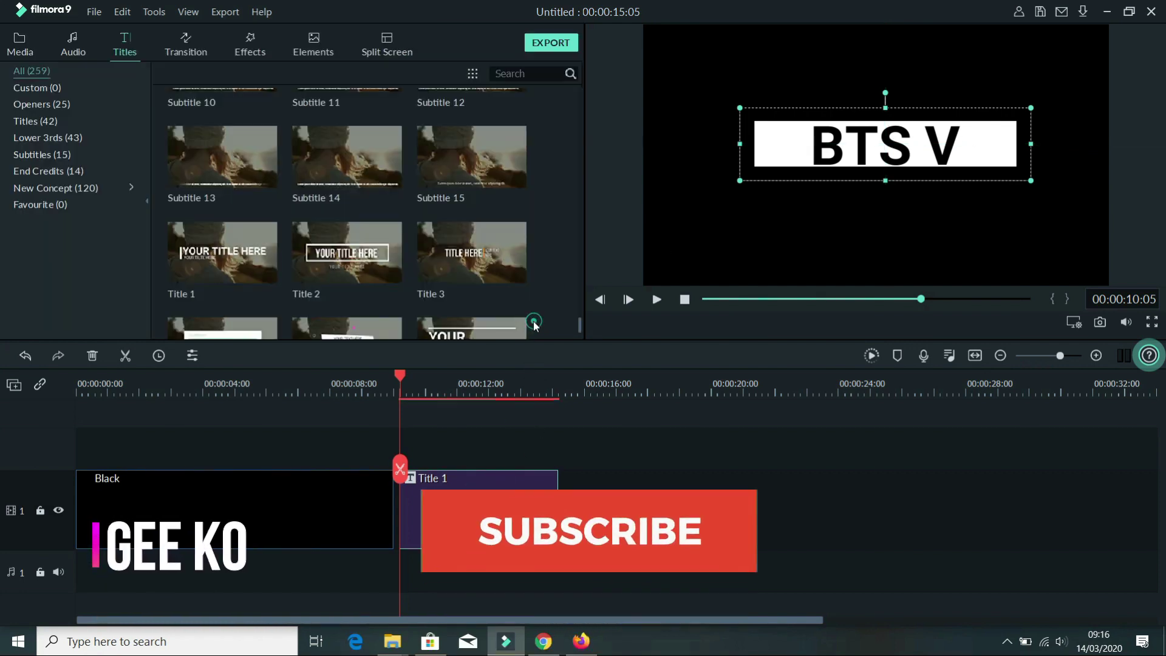
# - Move the Black clip up to track 2 and make Title 1 span the same length below it from the timeline start
pyautogui.click(657, 300)
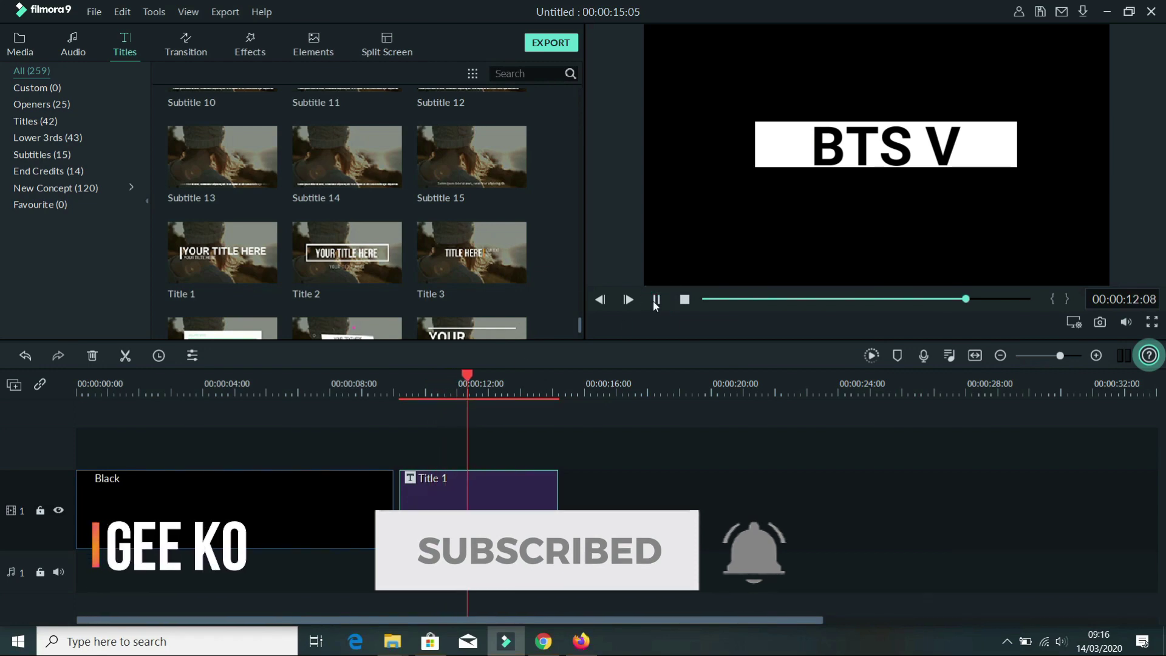
pyautogui.click(449, 503)
pyautogui.moveTo(250, 497); pyautogui.dragTo(252, 450)
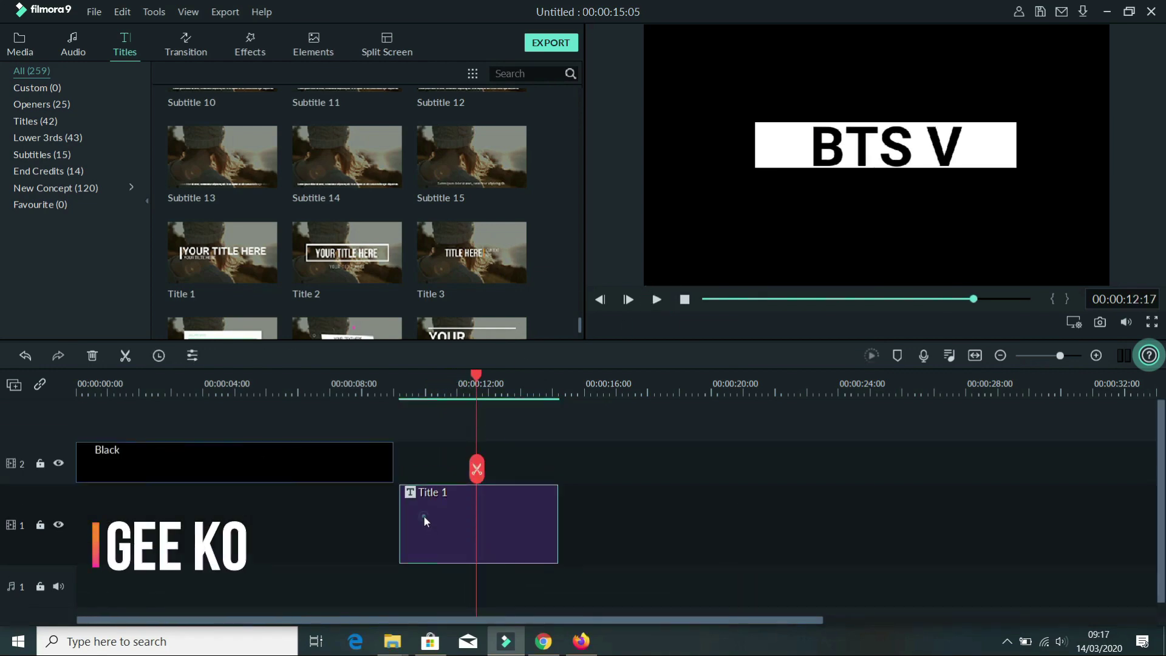
pyautogui.moveTo(424, 516); pyautogui.dragTo(98, 502)
pyautogui.moveTo(235, 519); pyautogui.dragTo(394, 520)
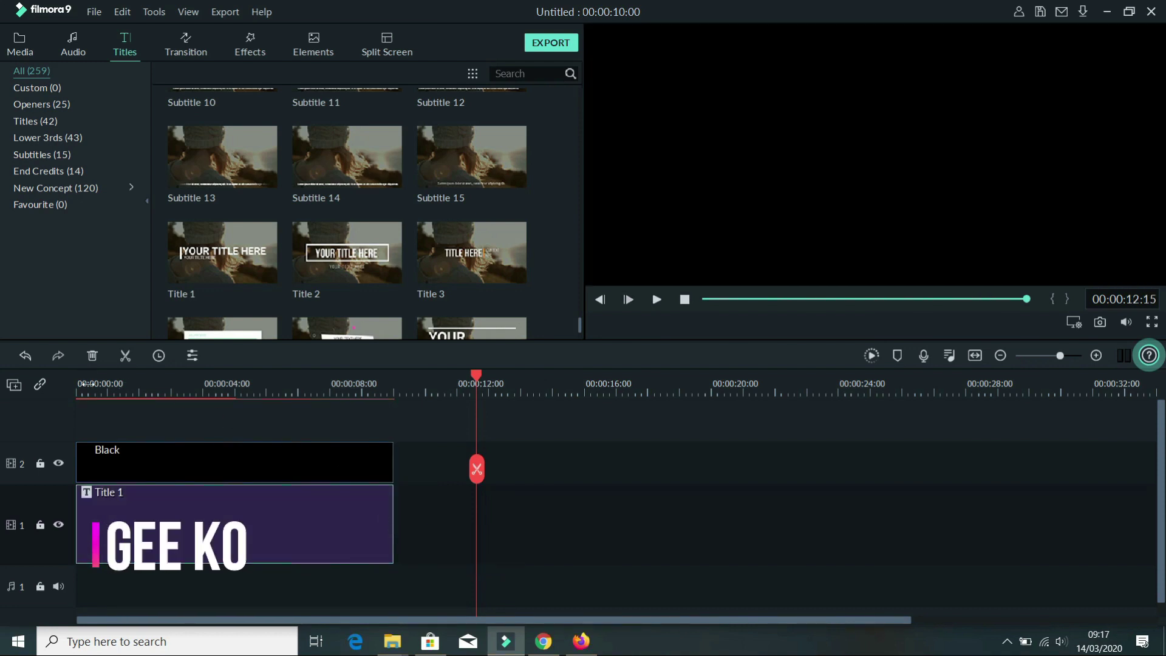
# - Move Title 1 onto track 3 above the Black clip and play the result from the timeline start
pyautogui.click(657, 299)
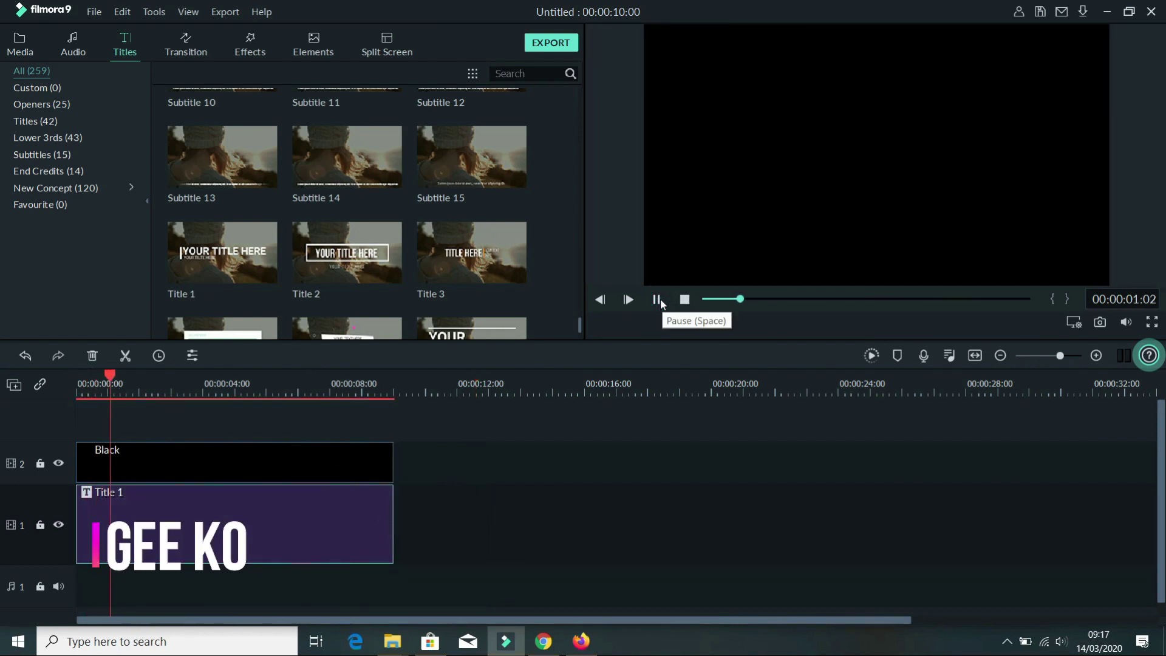
pyautogui.click(656, 299)
pyautogui.moveTo(207, 471); pyautogui.dragTo(202, 424)
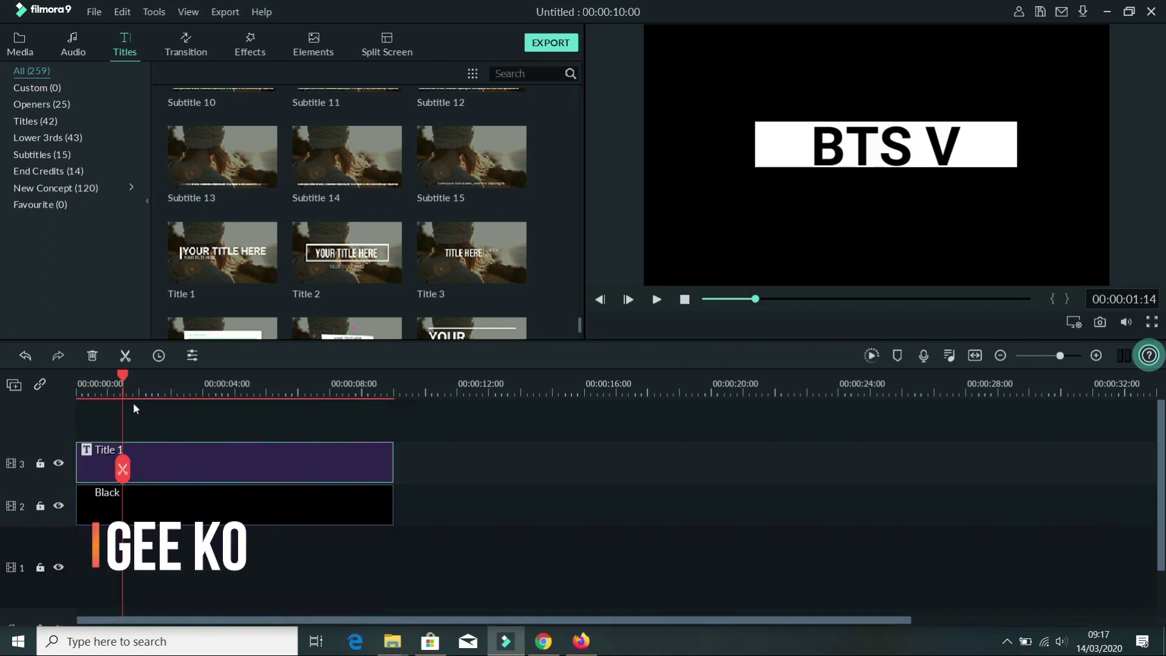
pyautogui.moveTo(126, 377); pyautogui.dragTo(77, 376)
pyautogui.click(657, 300)
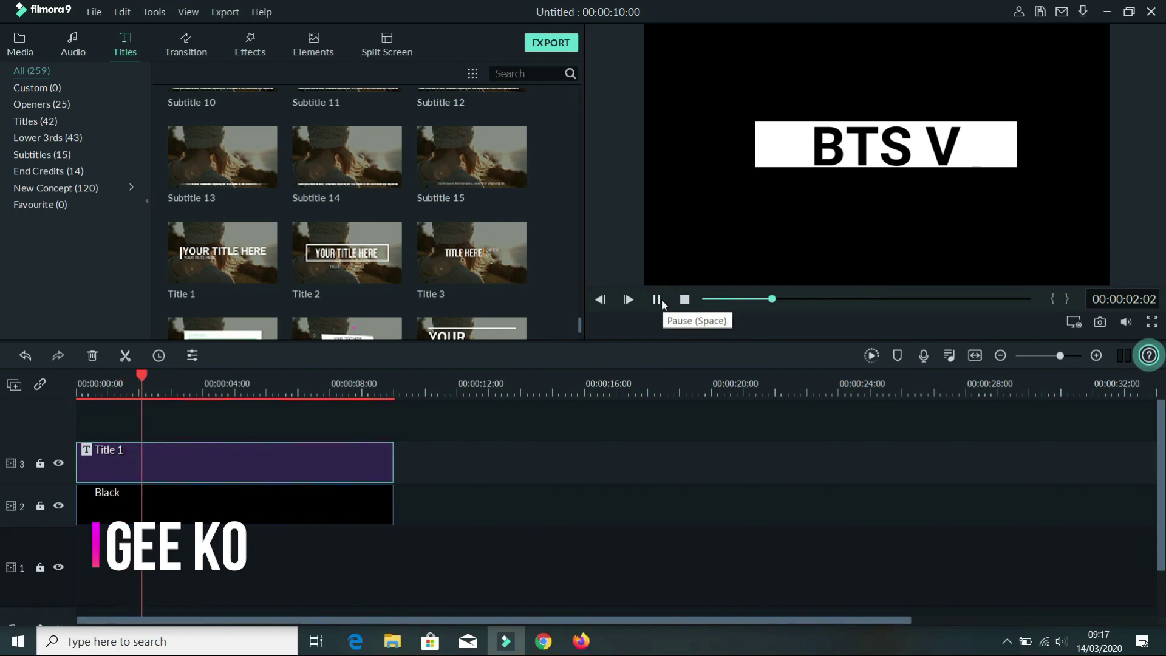
pyautogui.click(657, 300)
# - Export the video as an MP4 file named "BTS V" to F:/ and close the export windows
pyautogui.click(224, 12)
pyautogui.click(248, 32)
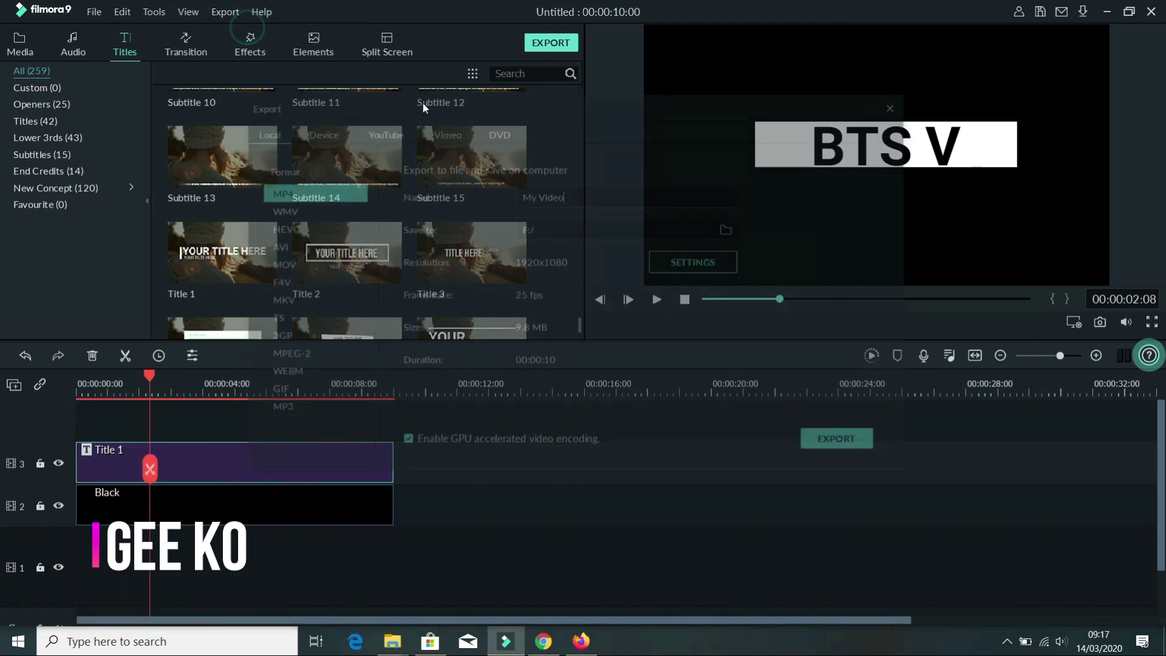
pyautogui.click(572, 193)
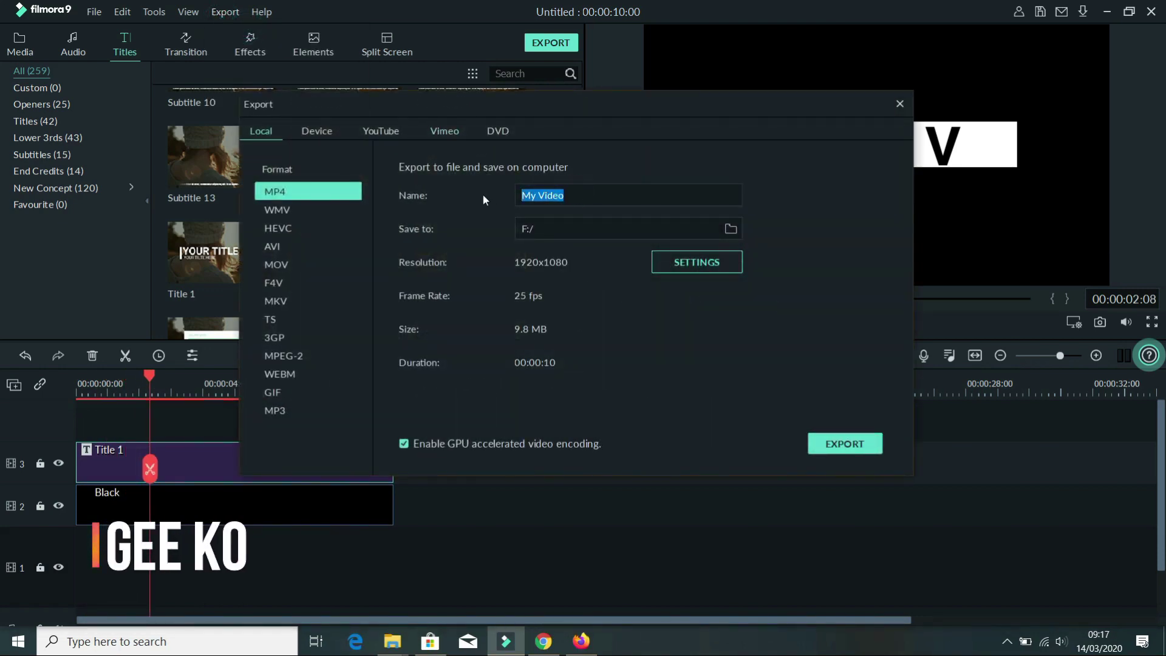
pyautogui.write('BTS V')
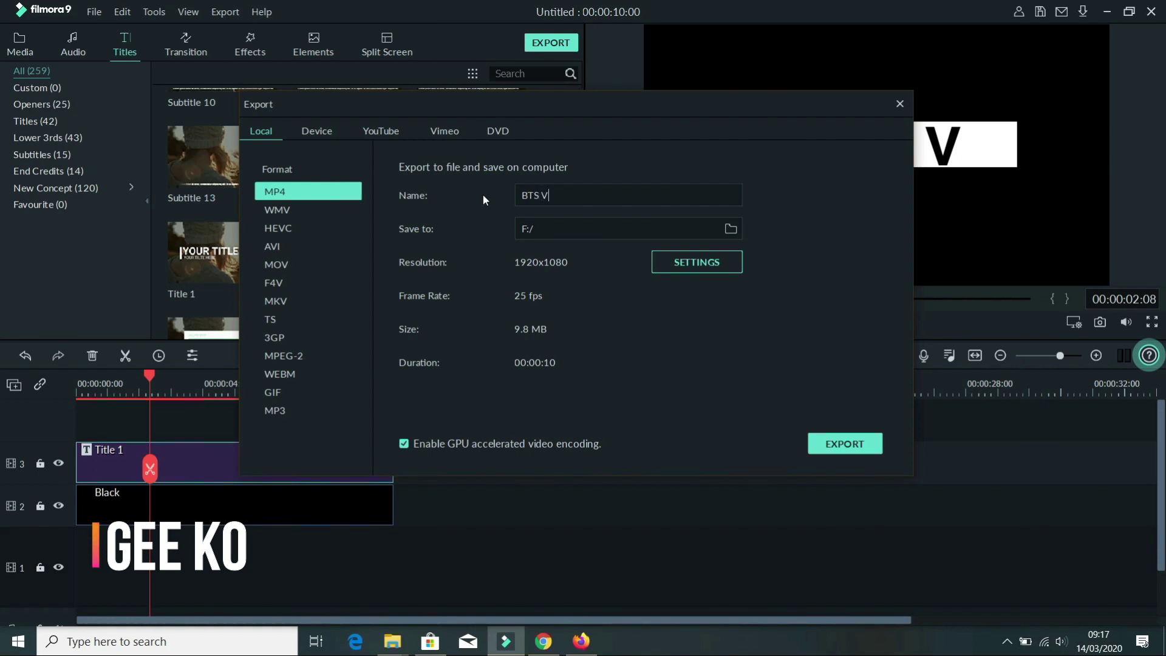
pyautogui.click(829, 445)
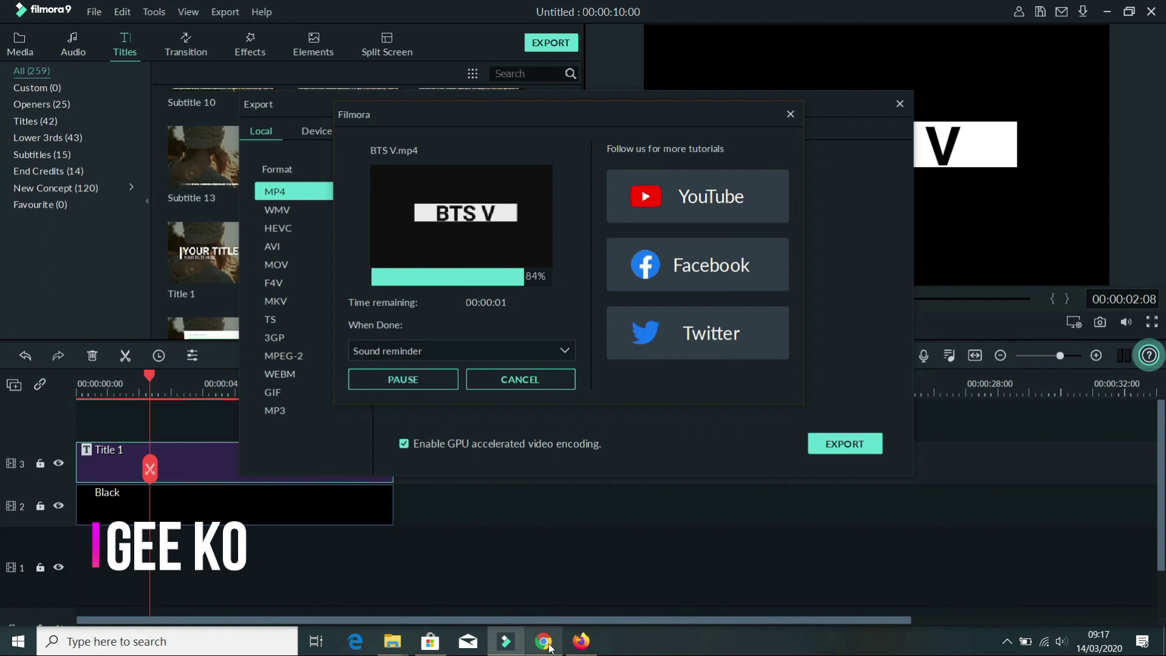
pyautogui.click(790, 114)
pyautogui.click(895, 104)
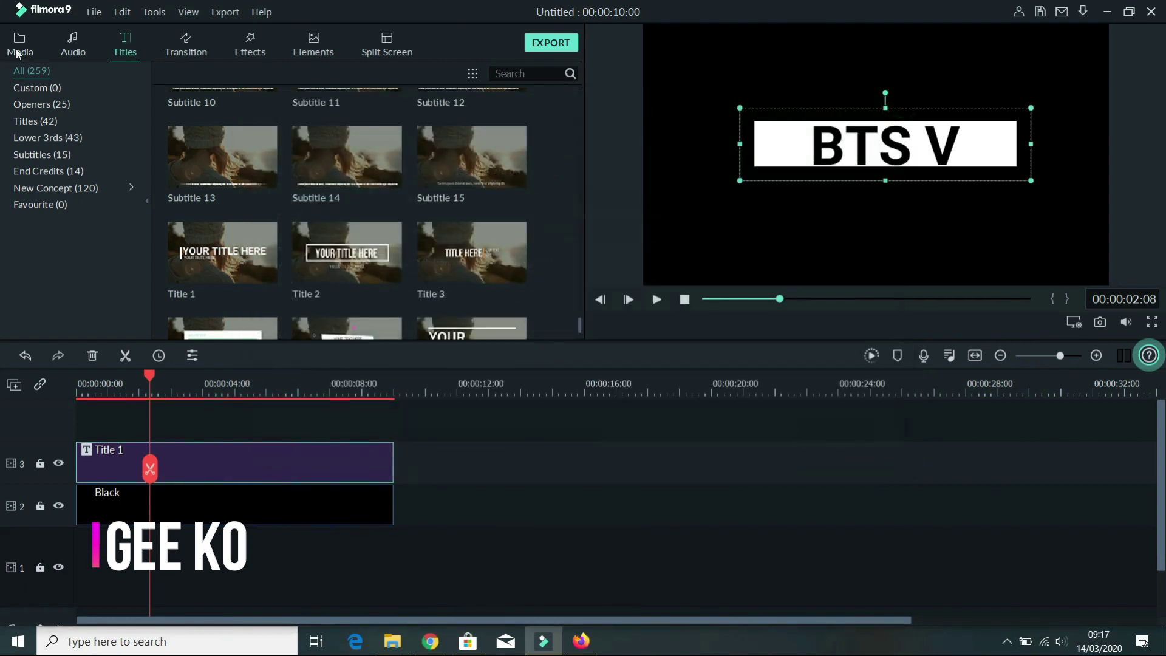
# - Start a new project without saving the changes to the current one
pyautogui.click(94, 12)
pyautogui.moveTo(121, 30)
pyautogui.click(348, 32)
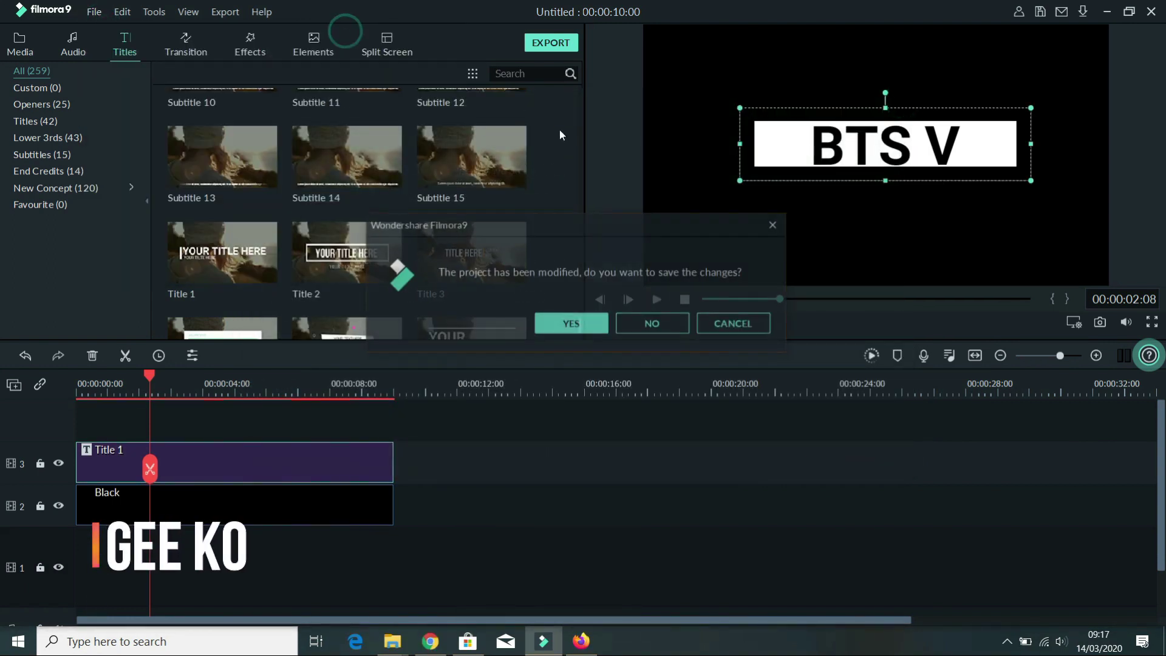
pyautogui.click(630, 323)
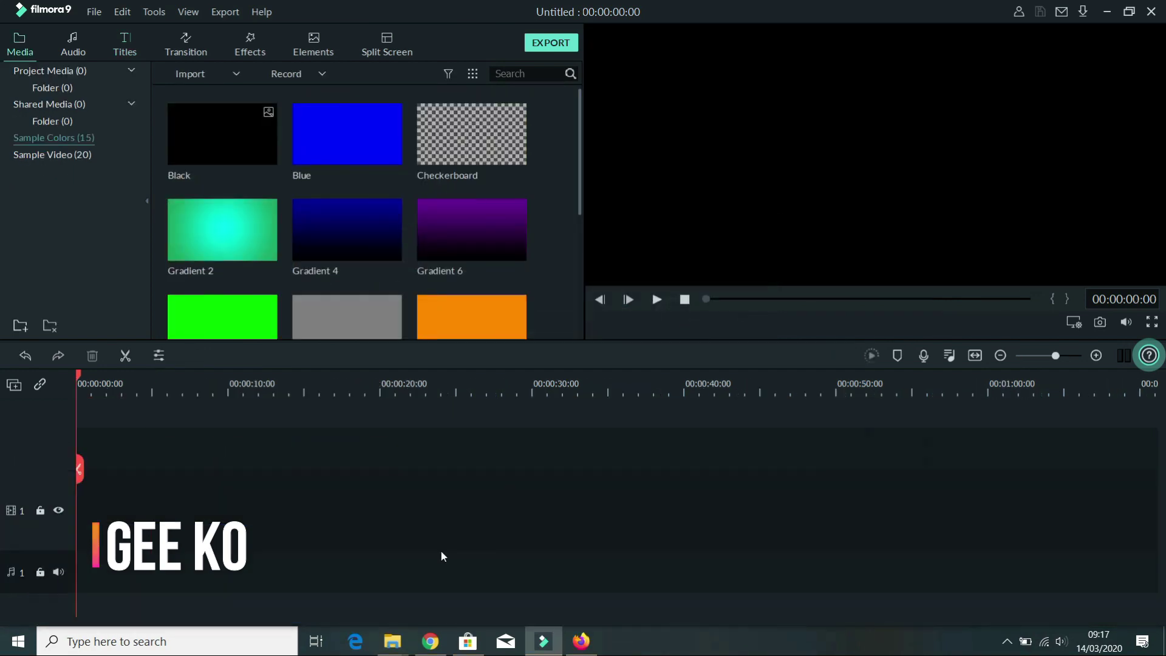
# - Bring the exported BTS V video into the project on track 1 and close all File Explorer windows
pyautogui.hotkey('ctrl', 'v')
pyautogui.rightClick(393, 640)
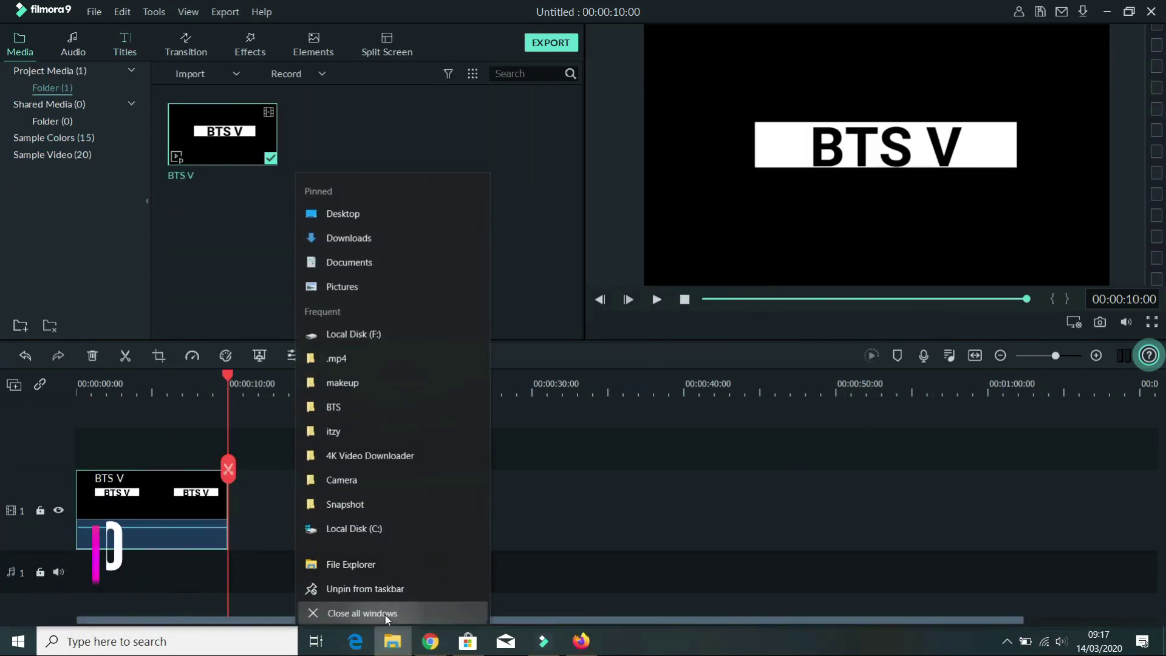
pyautogui.click(386, 615)
# - Split the BTS V clip on the timeline at 00:00:05:00
pyautogui.moveTo(232, 382); pyautogui.dragTo(152, 378)
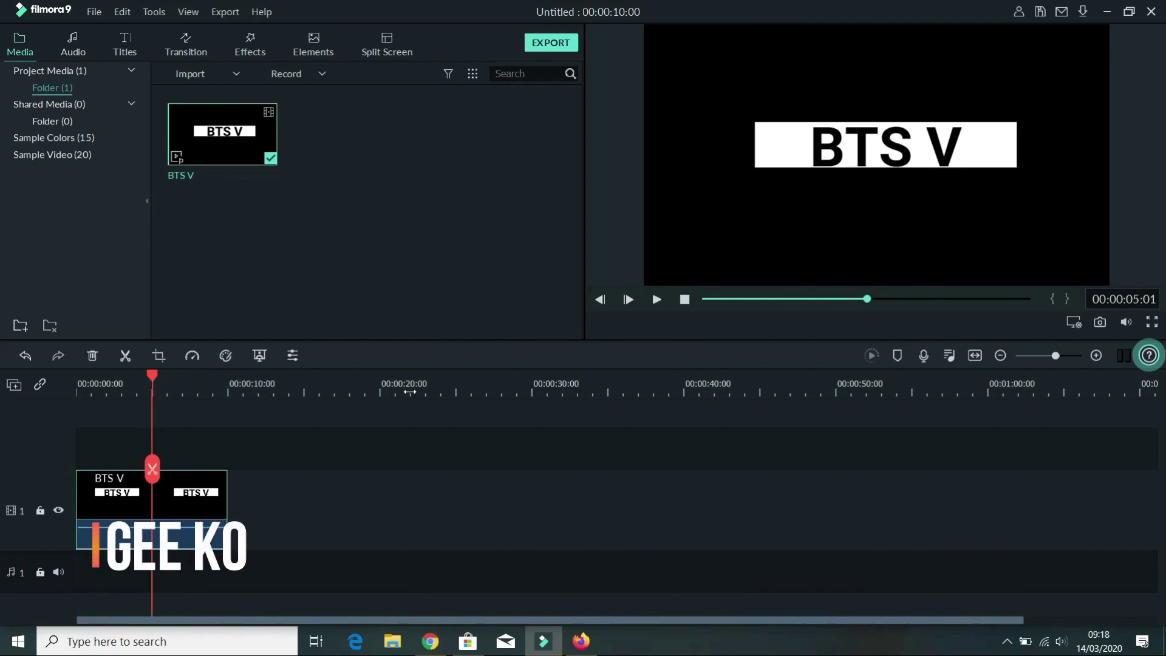
pyautogui.press('Left')
pyautogui.click(151, 469)
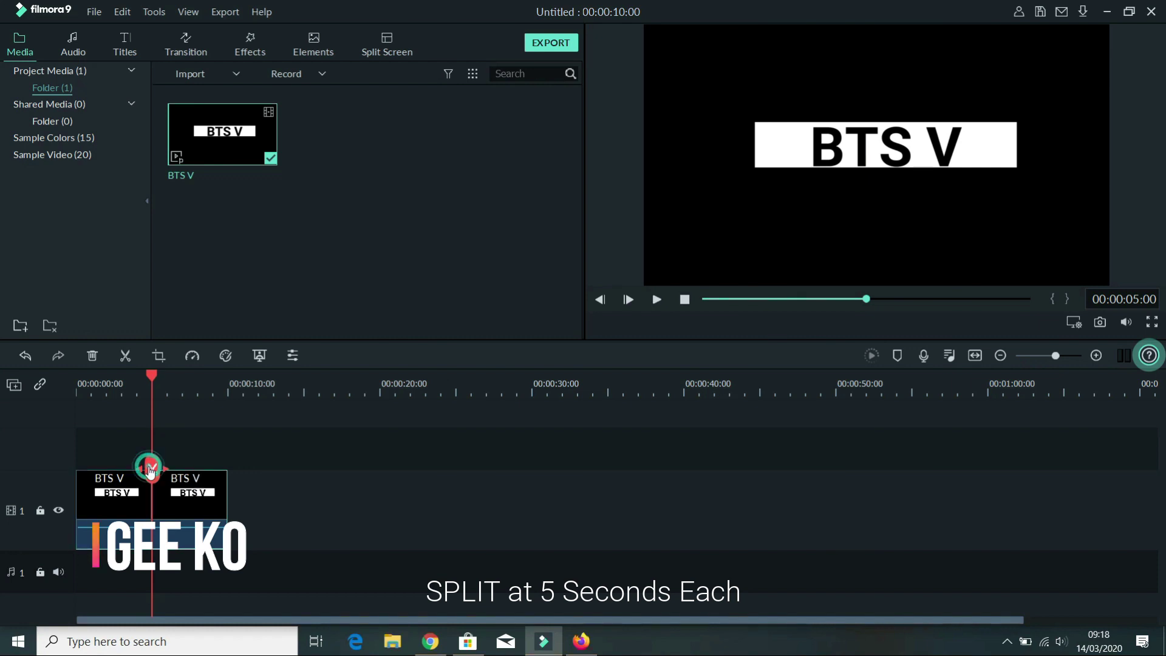
# - Open the Pan & Zoom settings for the first half of the split BTS V clip
pyautogui.scroll(3, 223, 391)
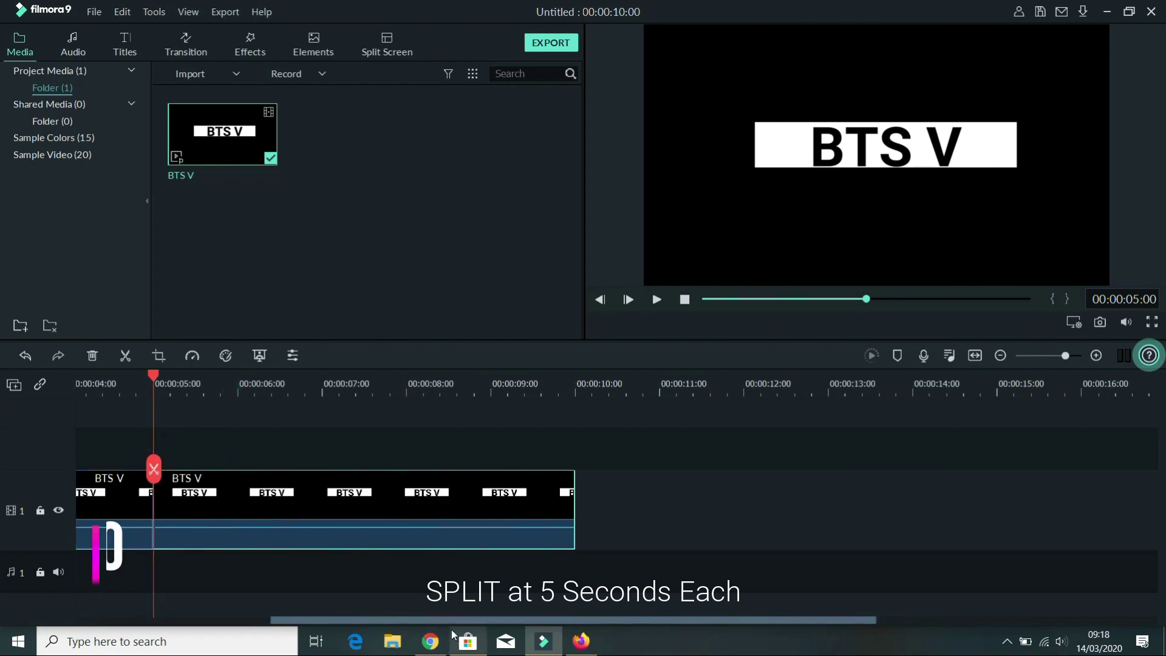
pyautogui.scroll(2, 224, 391)
pyautogui.rightClick(257, 493)
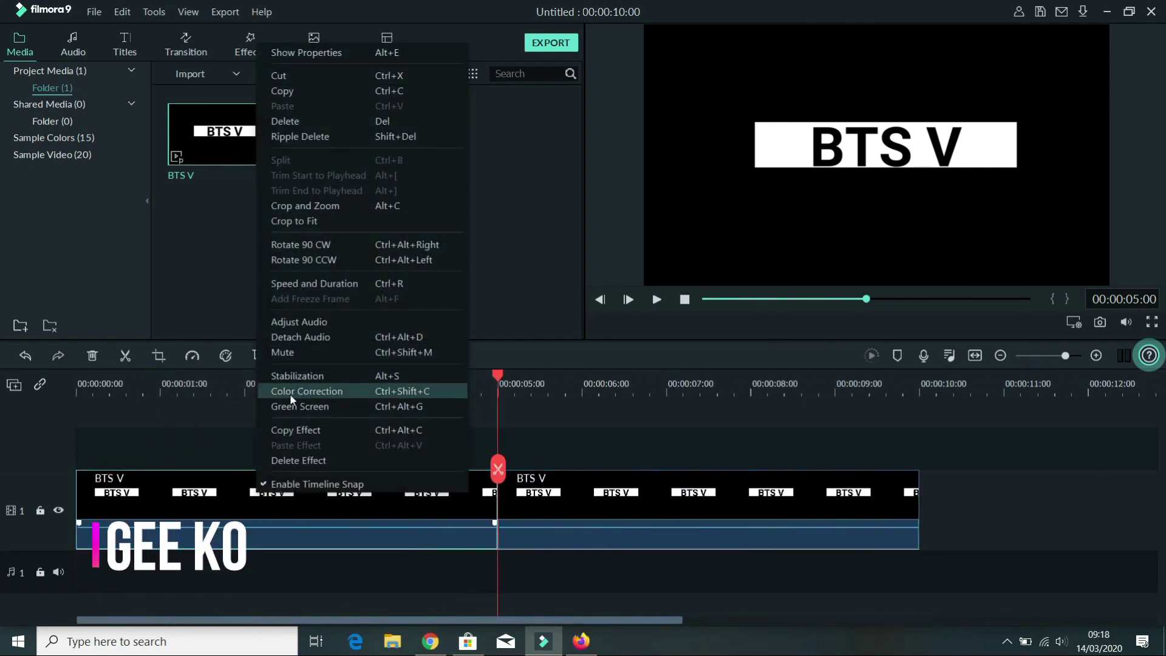
pyautogui.click(311, 491)
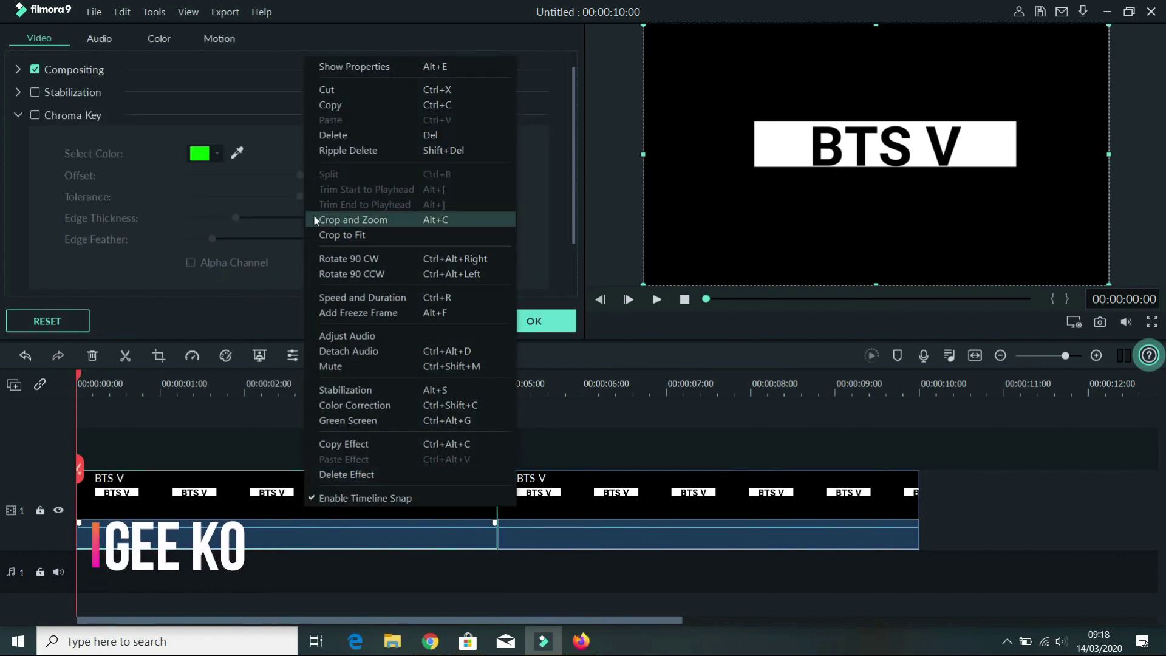
pyautogui.click(344, 445)
pyautogui.rightClick(272, 497)
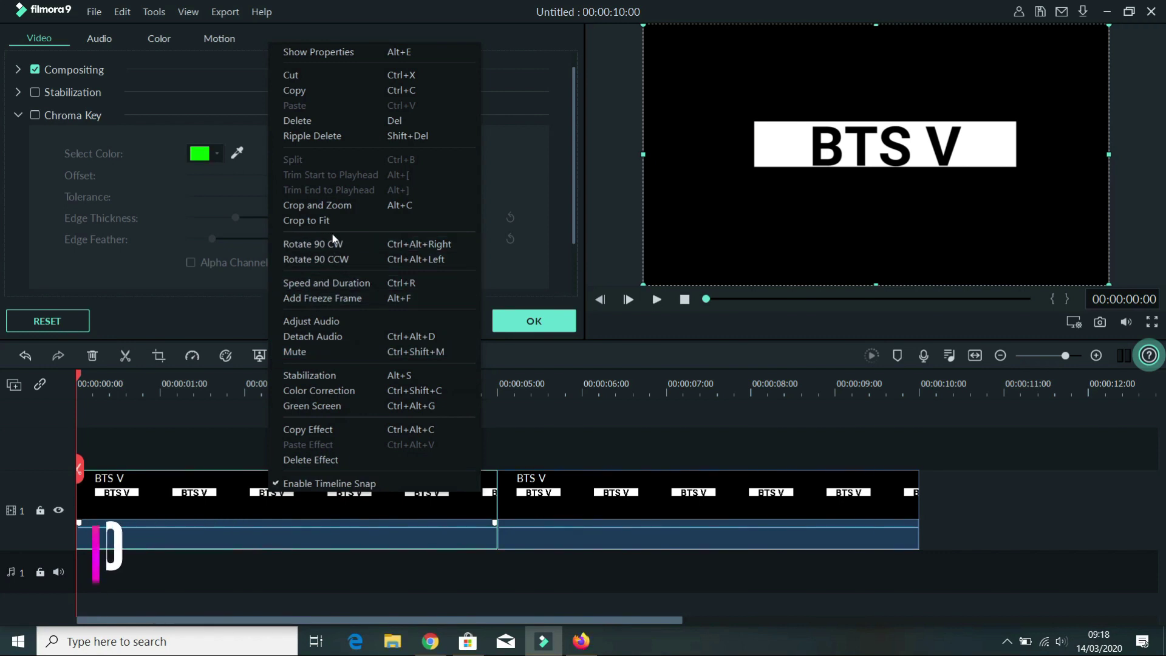
pyautogui.click(352, 206)
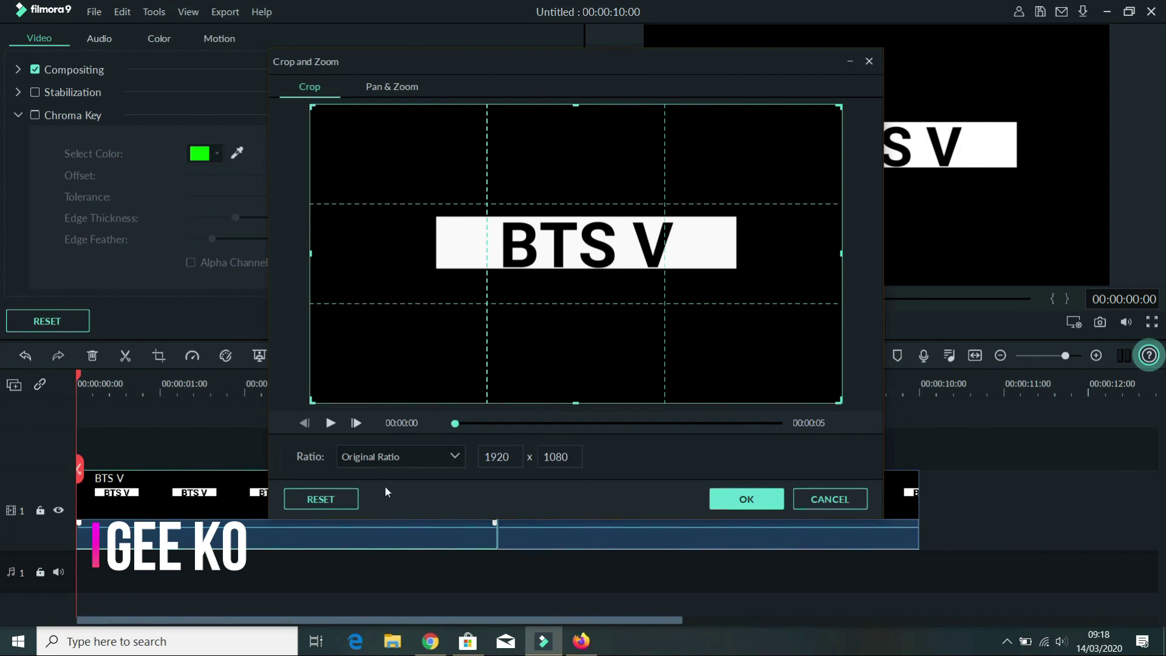
pyautogui.click(408, 88)
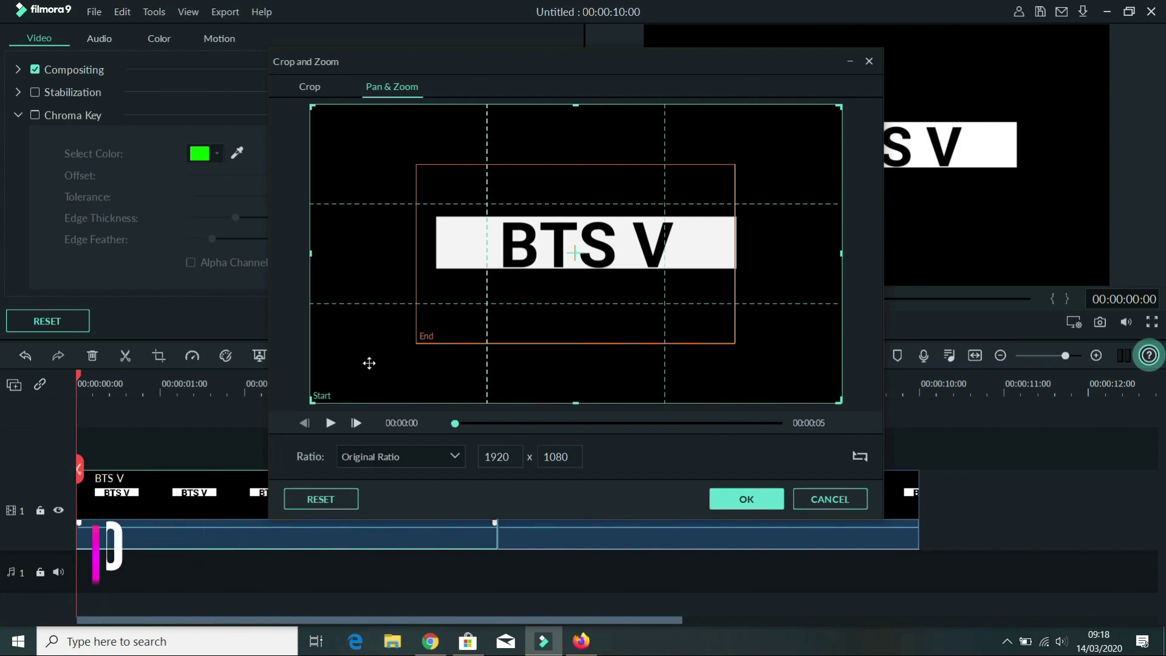
# - Shrink the Start frame to 985 x 554 over the title and enlarge the End frame to the full 1920 x 1080 picture
pyautogui.click(451, 327)
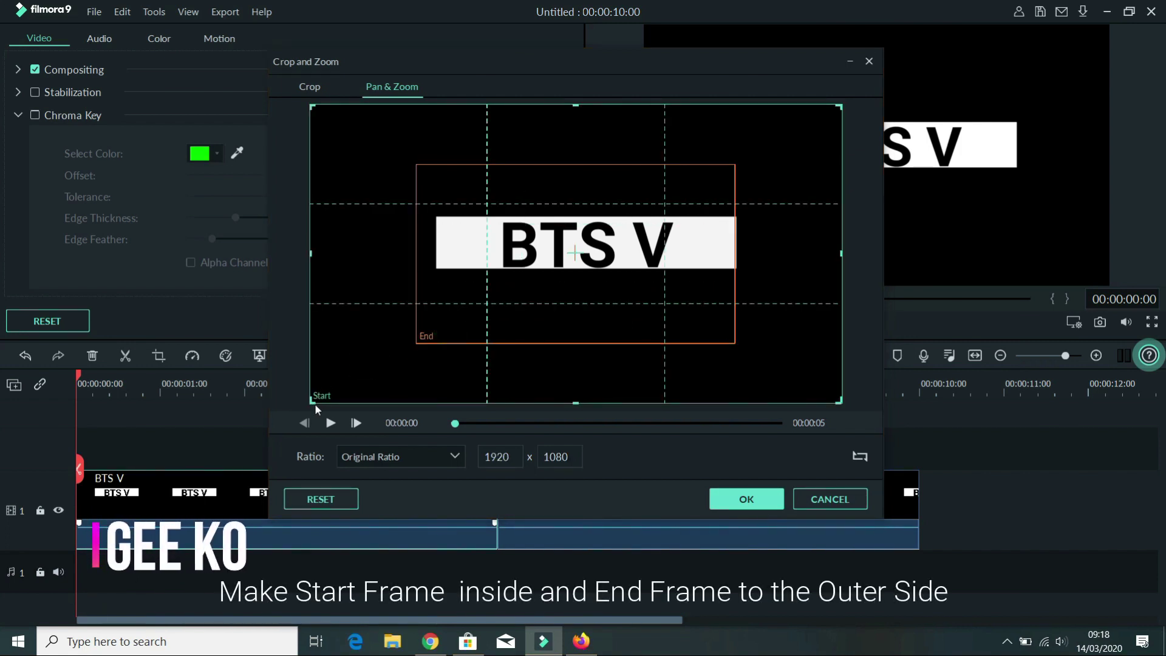
pyautogui.moveTo(319, 401); pyautogui.dragTo(570, 266)
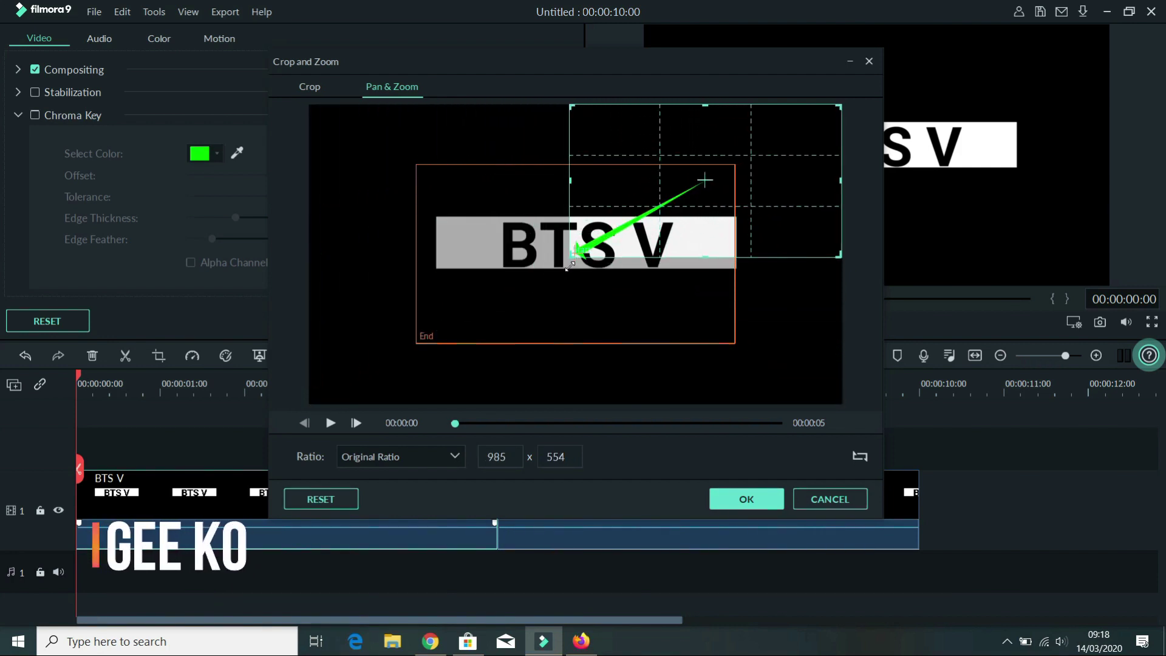
pyautogui.moveTo(710, 182); pyautogui.dragTo(777, 149)
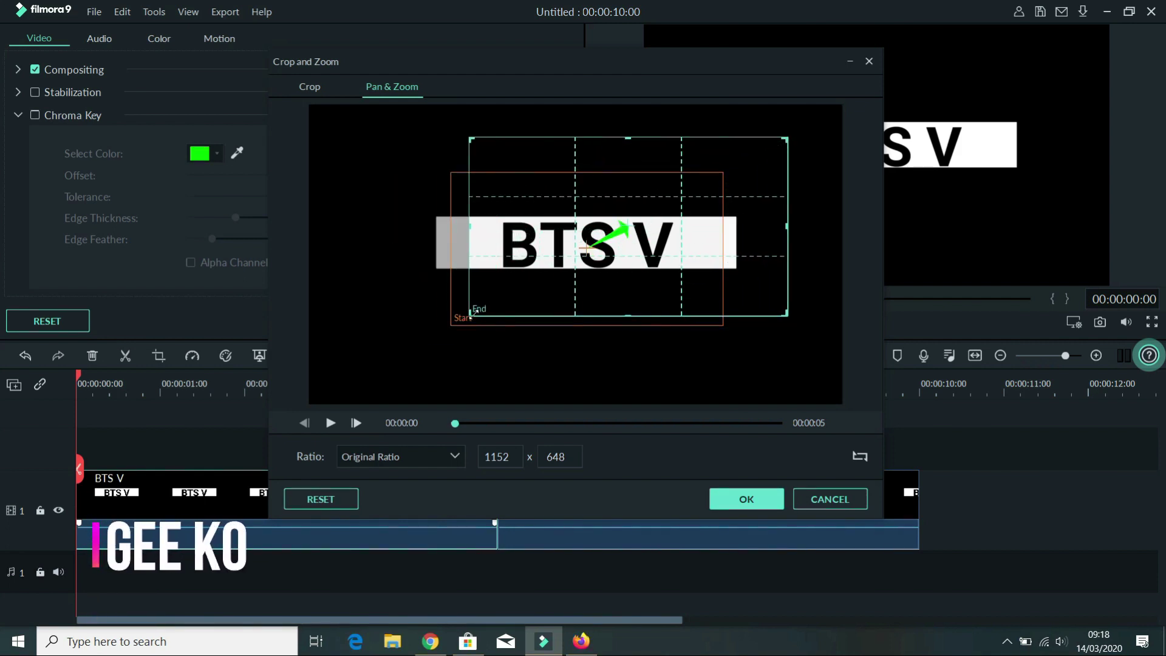
pyautogui.moveTo(472, 314); pyautogui.dragTo(315, 401)
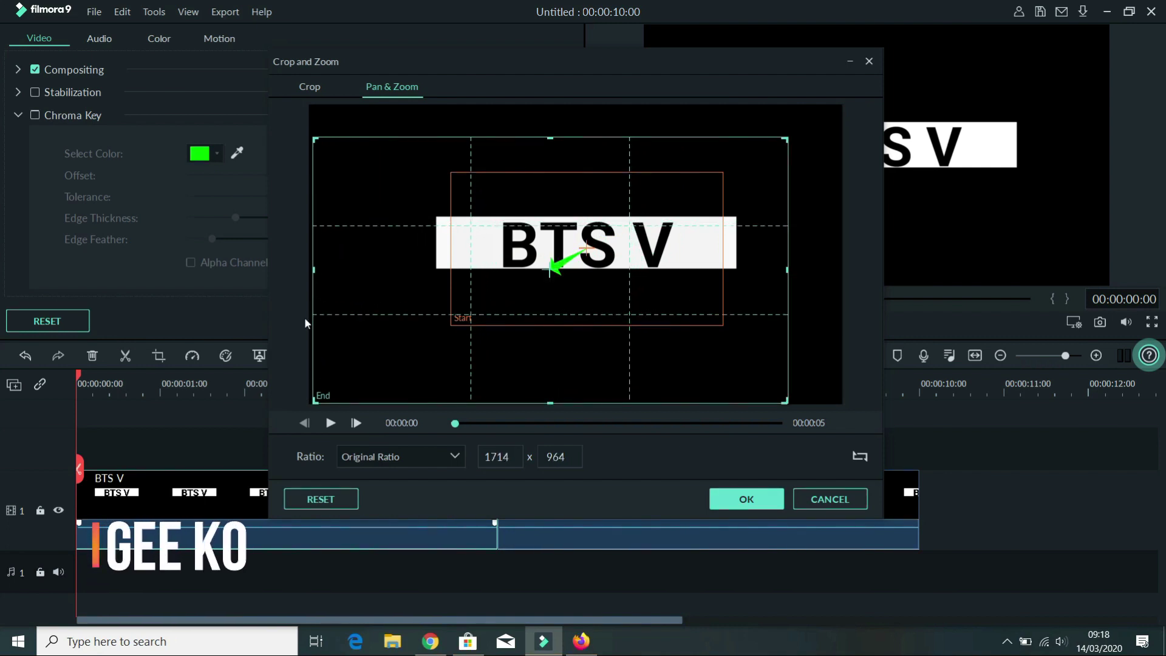
pyautogui.moveTo(361, 309); pyautogui.dragTo(346, 311)
pyautogui.moveTo(789, 139); pyautogui.dragTo(900, 78)
# - Reduce the Start frame to 142 x 80 in the middle of the title, inside the End frame
pyautogui.click(692, 170)
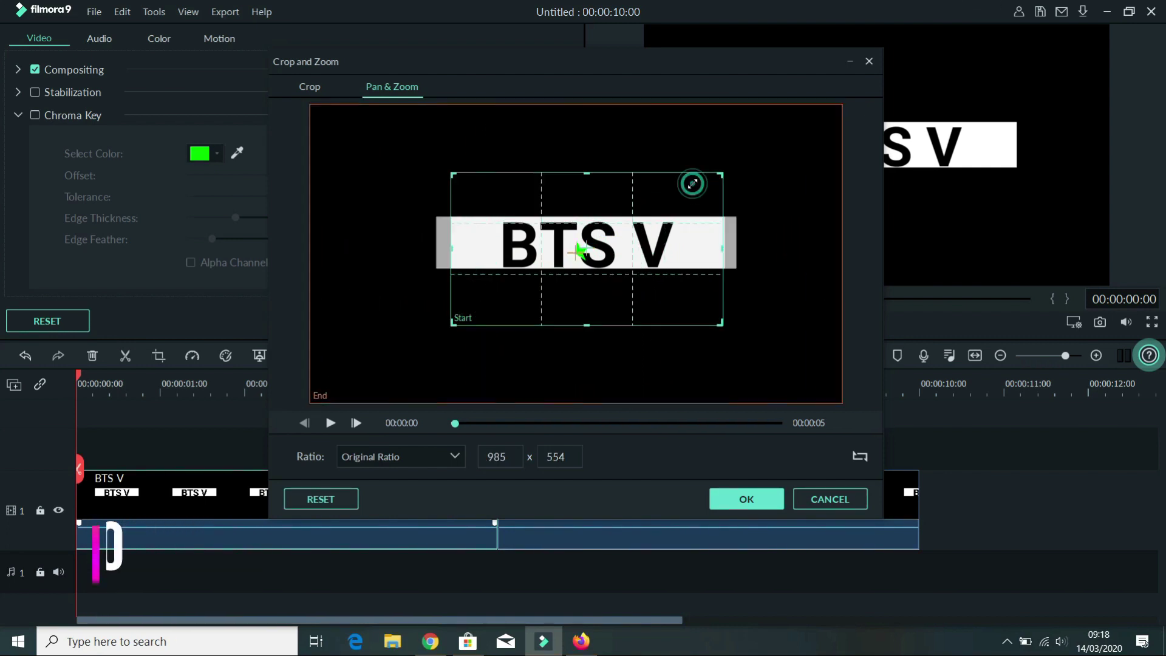
pyautogui.click(602, 301)
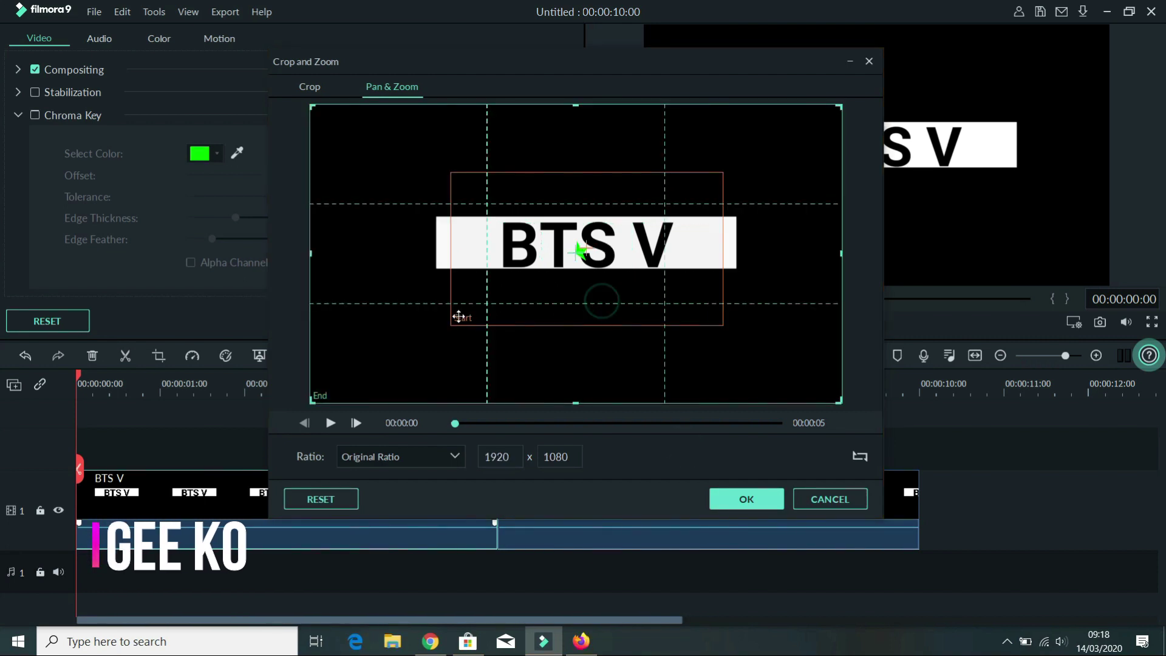
pyautogui.click(456, 325)
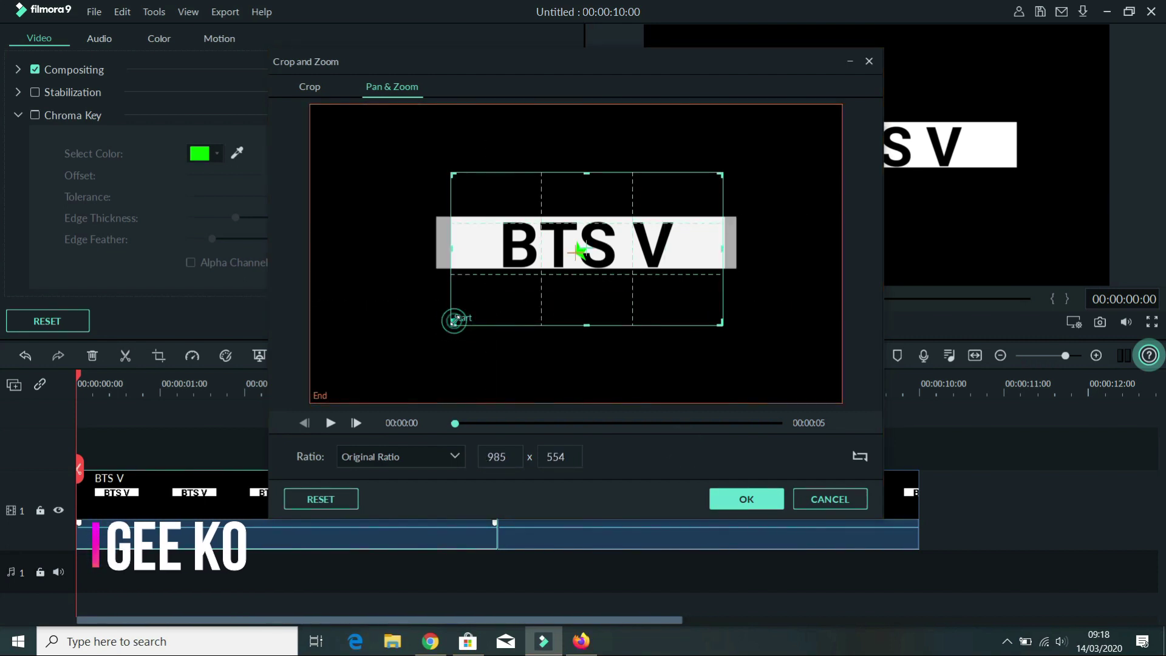
pyautogui.moveTo(454, 321); pyautogui.dragTo(583, 251)
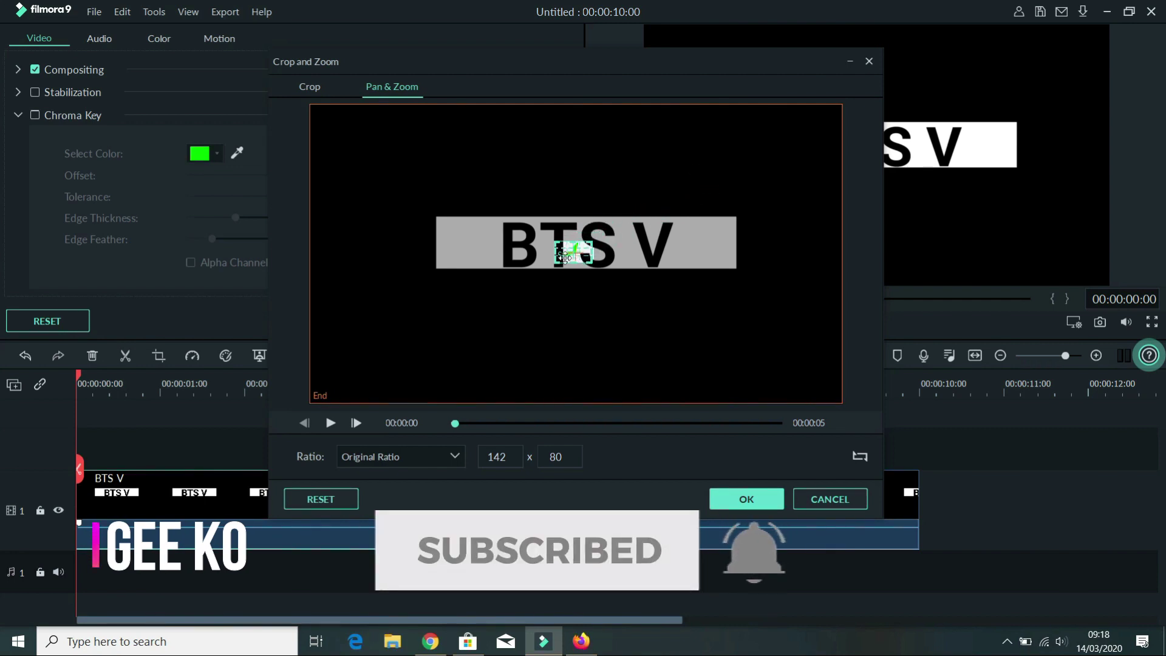
# - Apply the Pan & Zoom animation and play the timeline past the split to check it
pyautogui.click(330, 423)
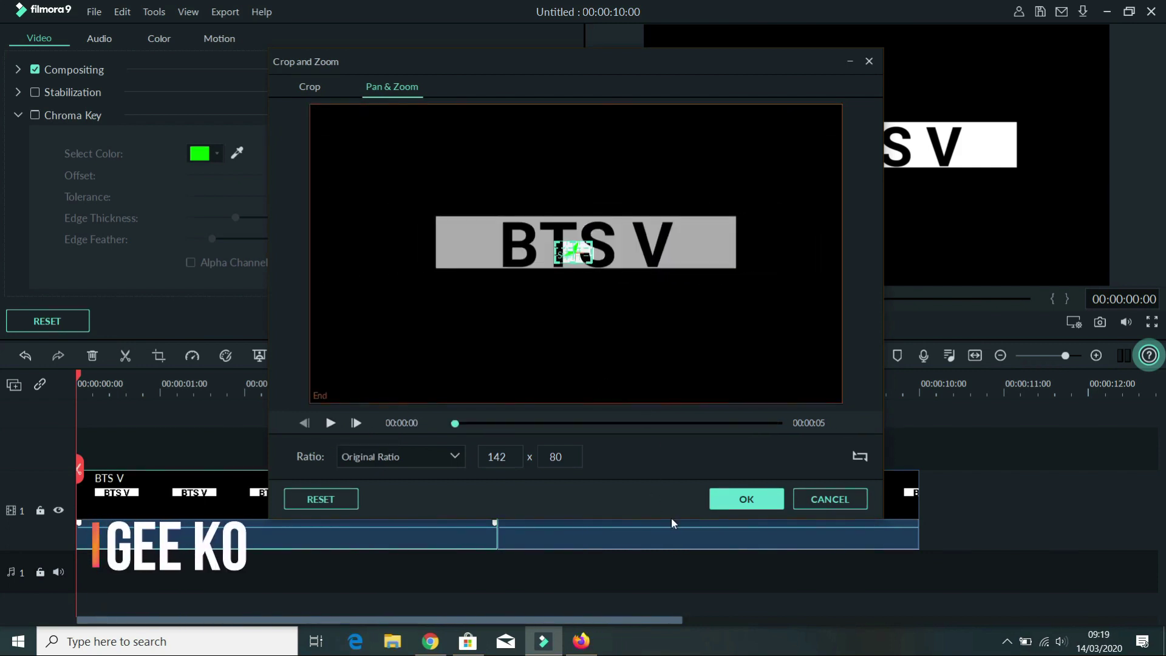
pyautogui.click(752, 499)
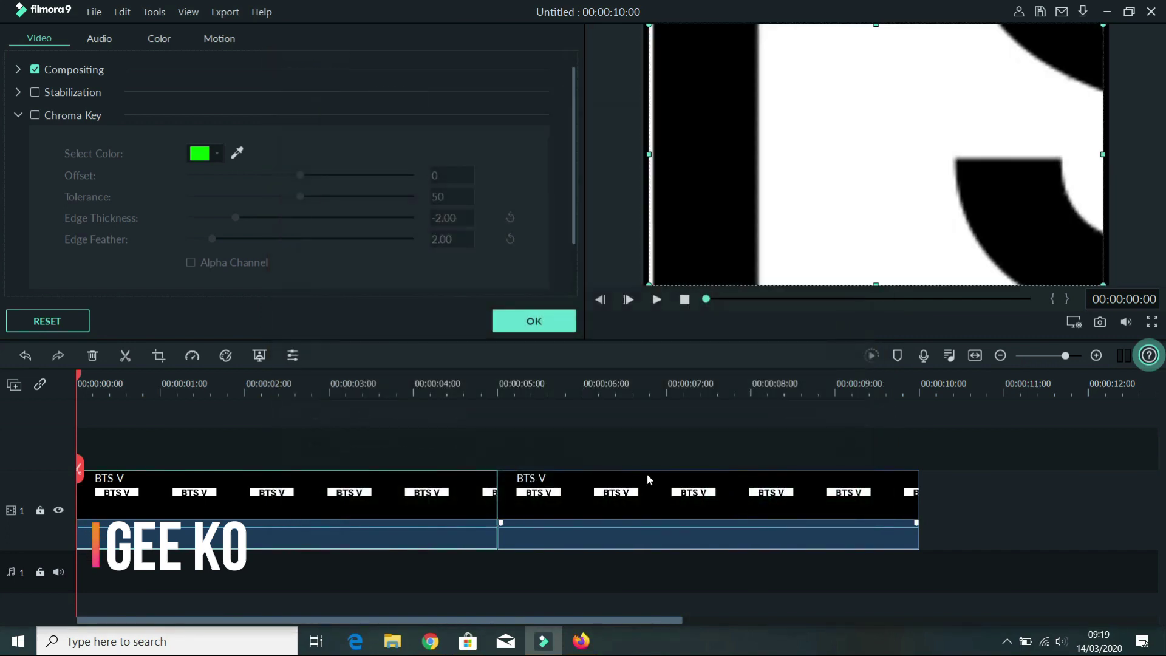
pyautogui.click(662, 299)
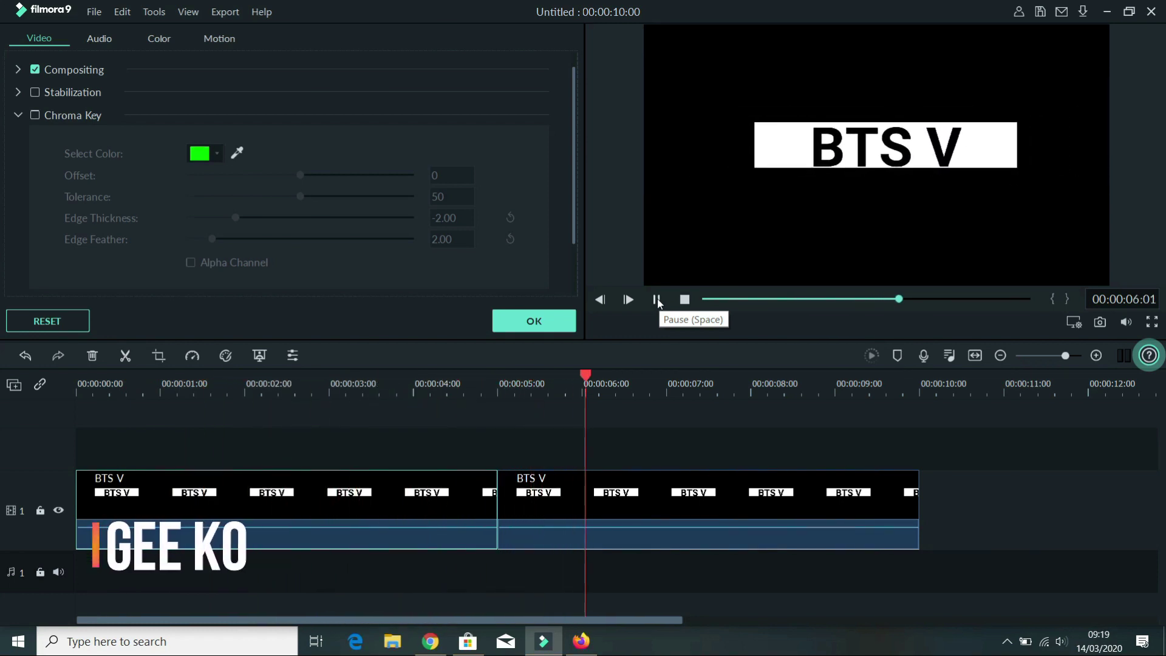
pyautogui.click(657, 299)
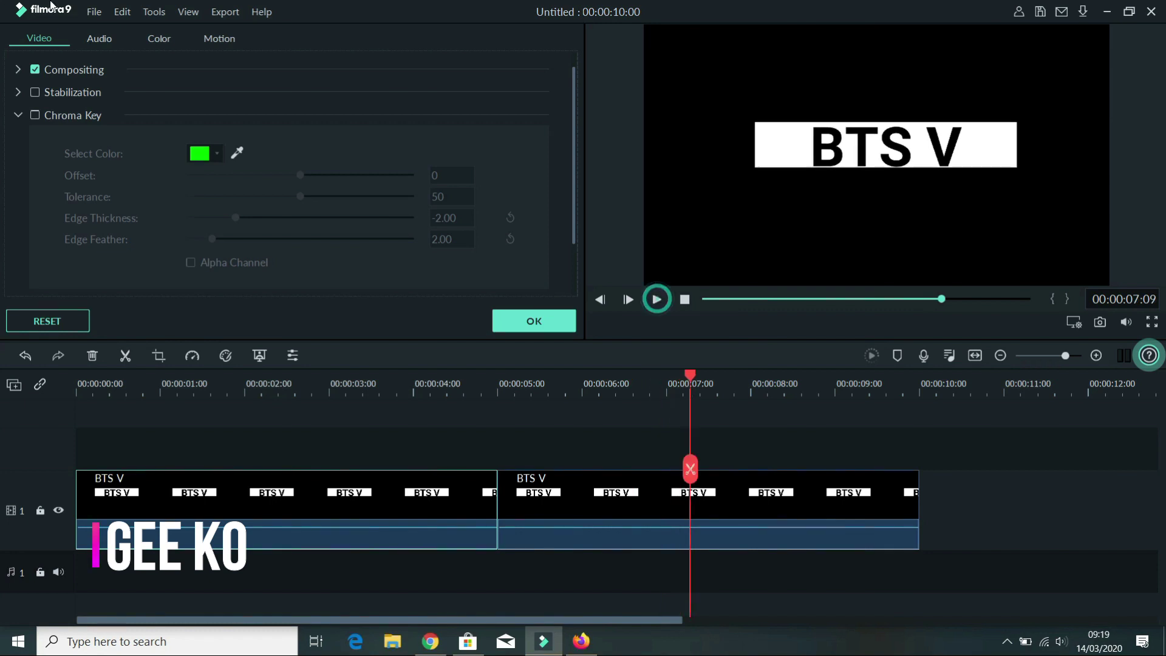
# - Export the video as an MP4 file named "BTS V PARA" to F:/ and show the exported file in its folder
pyautogui.click(209, 10)
pyautogui.click(224, 31)
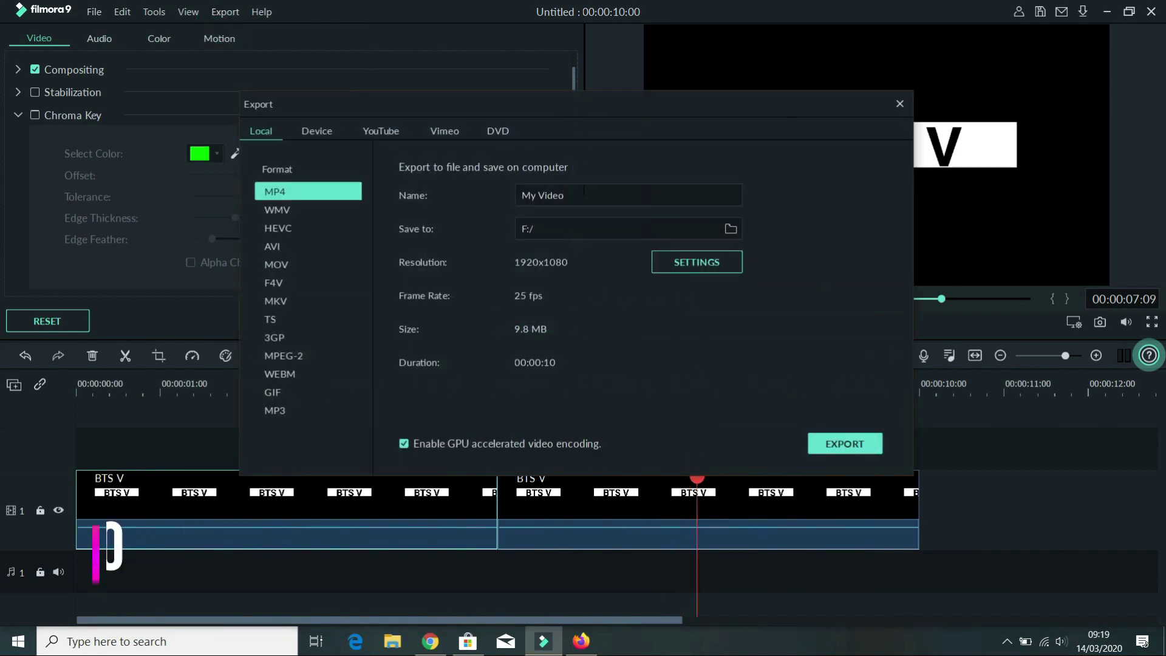
pyautogui.click(584, 192)
pyautogui.write('V')
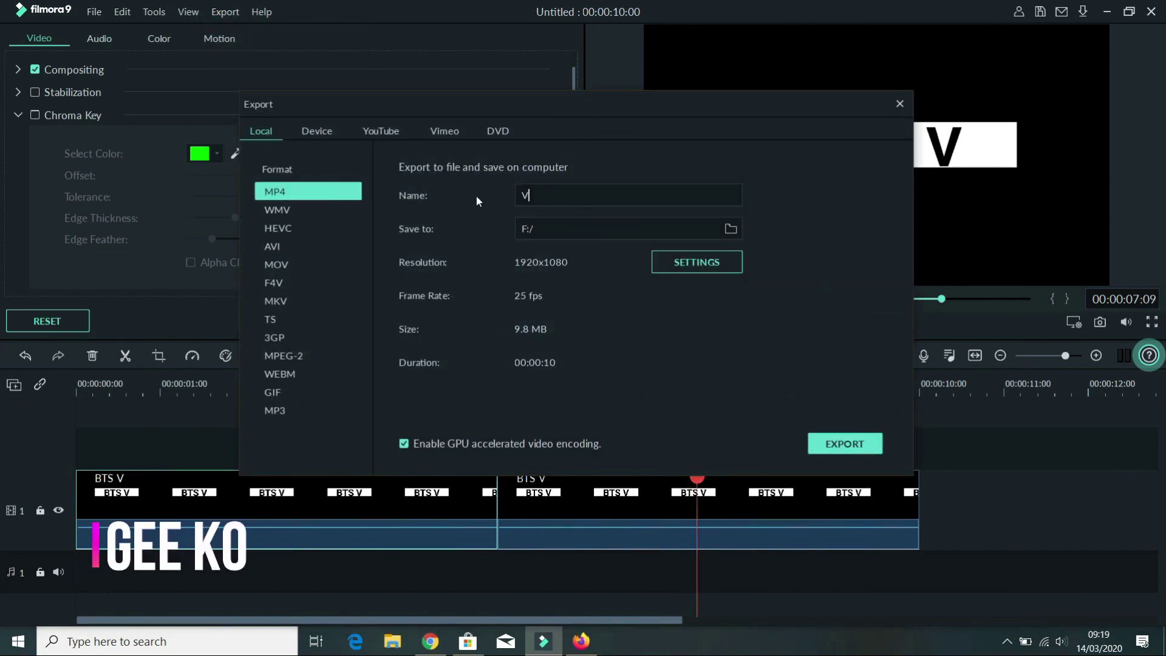
pyautogui.press('BackSpace')
pyautogui.write('BTS V PARA')
pyautogui.click(860, 435)
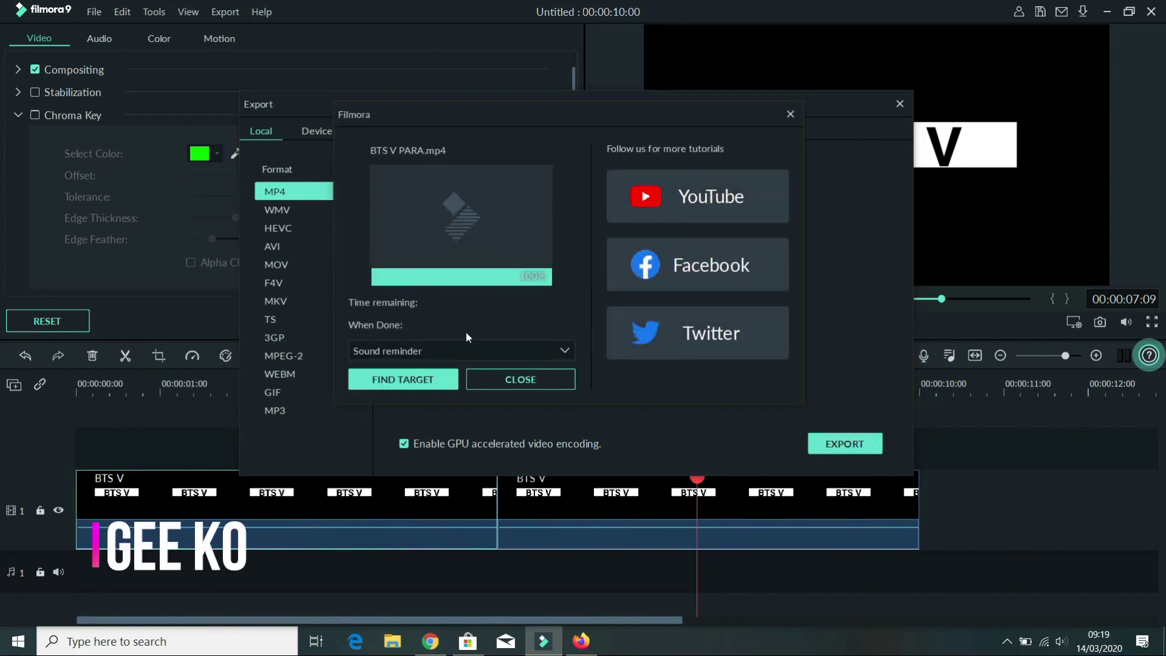
pyautogui.click(421, 379)
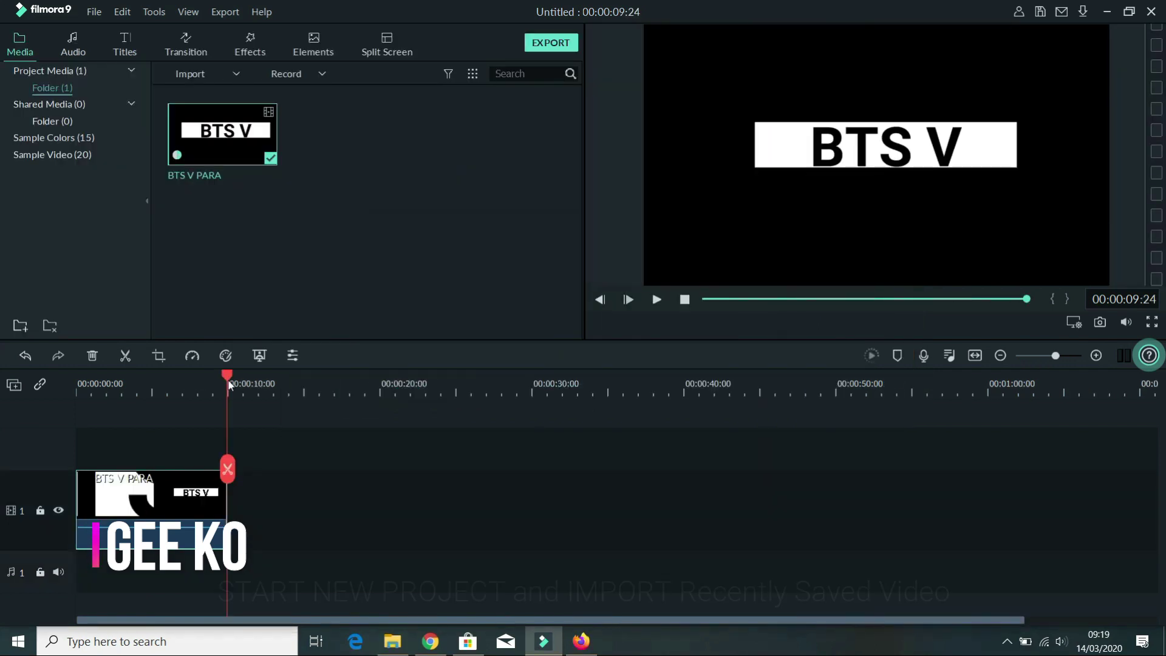
# - Return the playhead to the start and import the "#" picture from the Desktop into the project media
pyautogui.moveTo(228, 383); pyautogui.dragTo(52, 384)
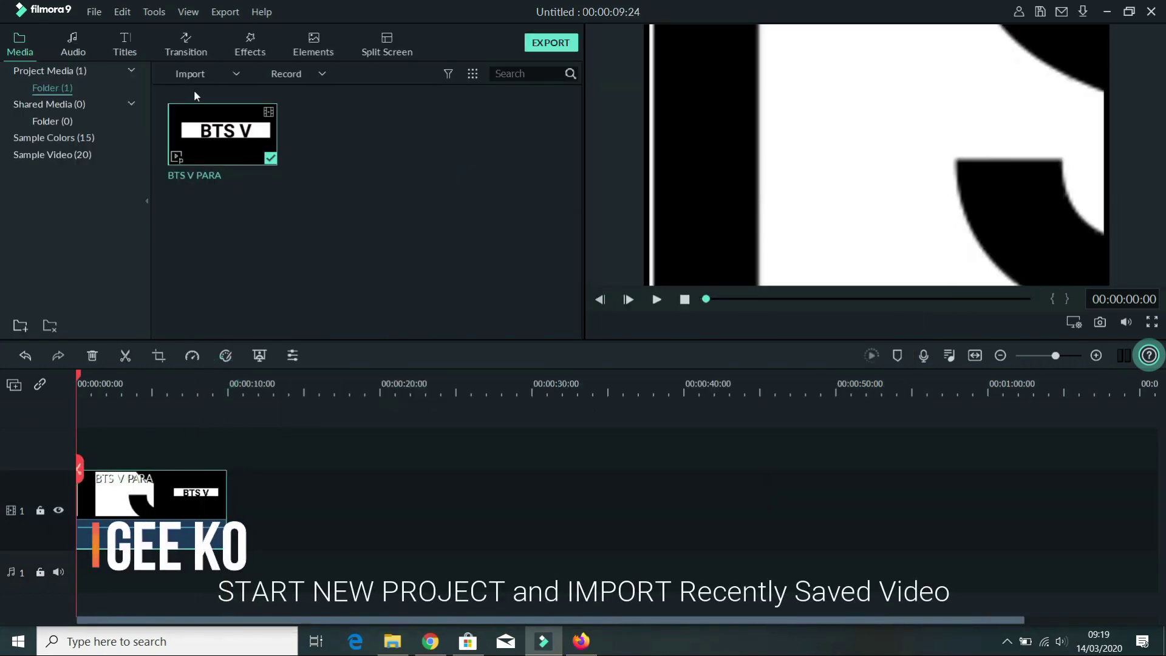
pyautogui.click(91, 14)
pyautogui.moveTo(120, 83)
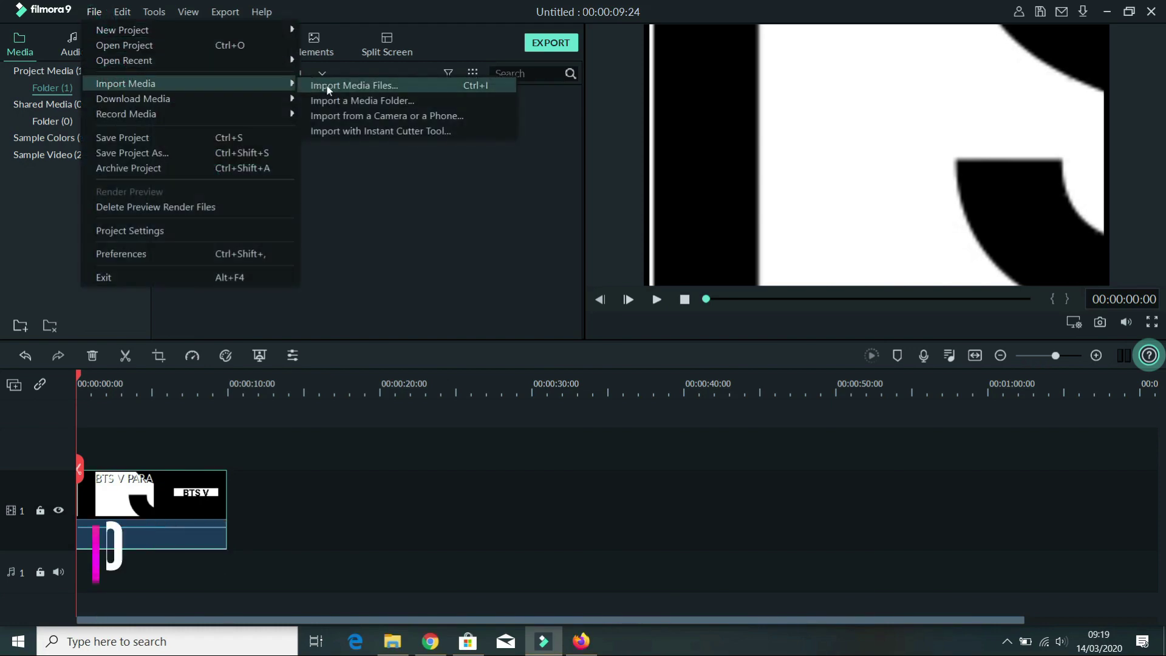
pyautogui.click(327, 90)
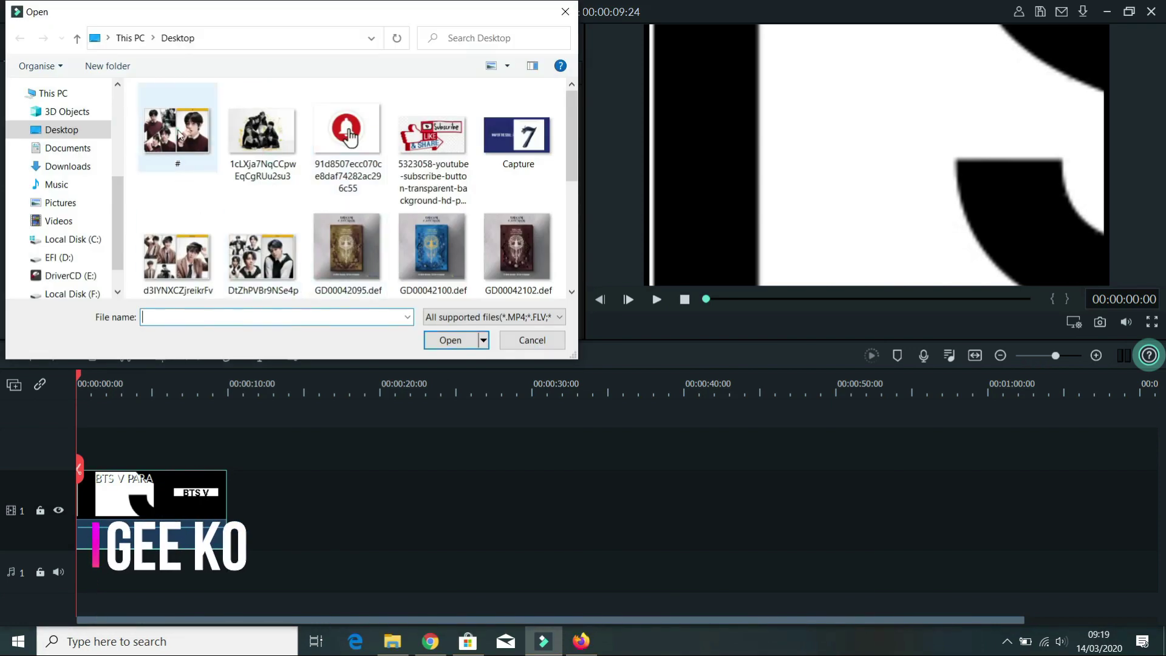
pyautogui.click(178, 134)
pyautogui.click(450, 340)
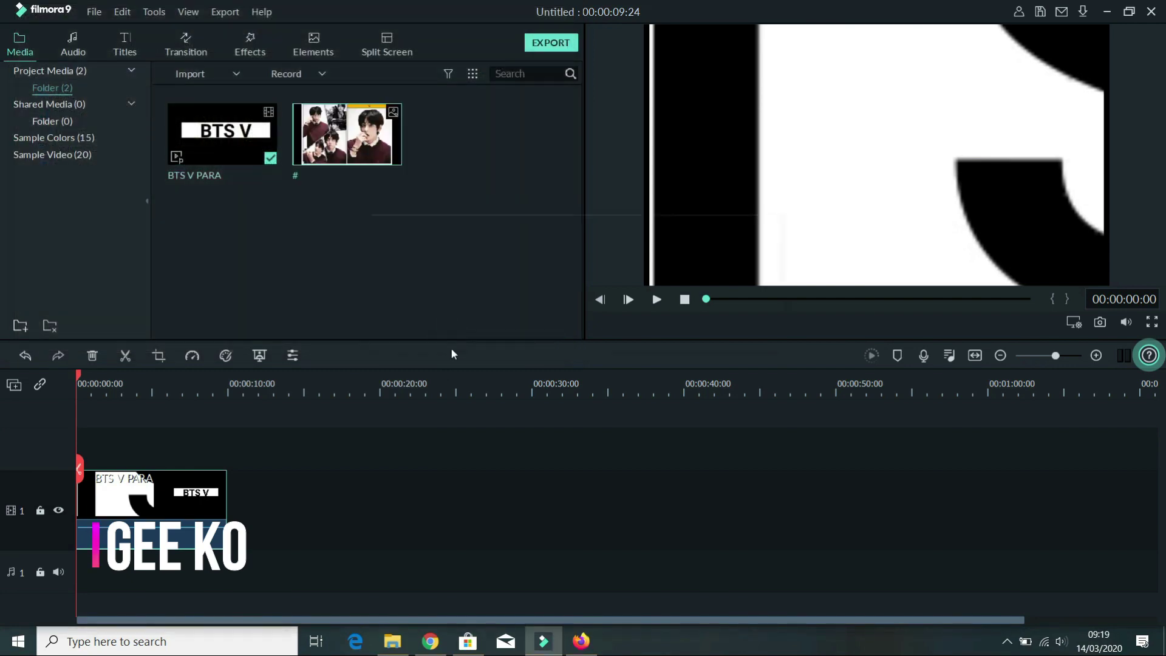
# - Place the # picture on track 2 above the BTS V PARA clip and match its length to that clip
pyautogui.moveTo(374, 145)
pyautogui.click(348, 134)
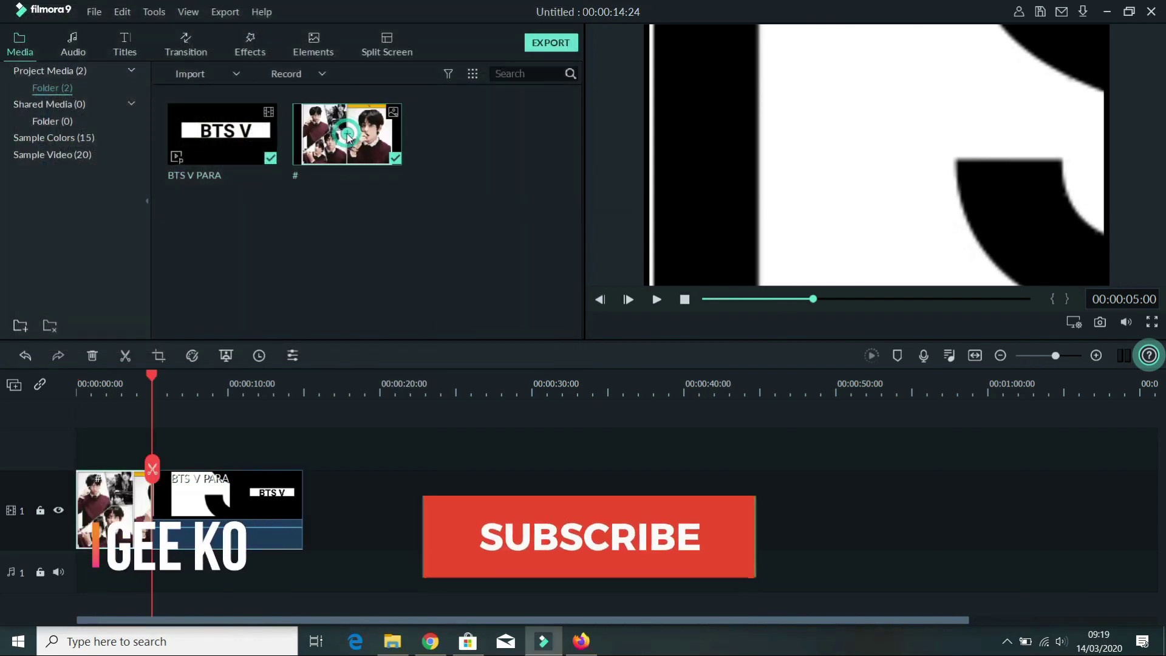
pyautogui.moveTo(97, 492); pyautogui.dragTo(227, 465)
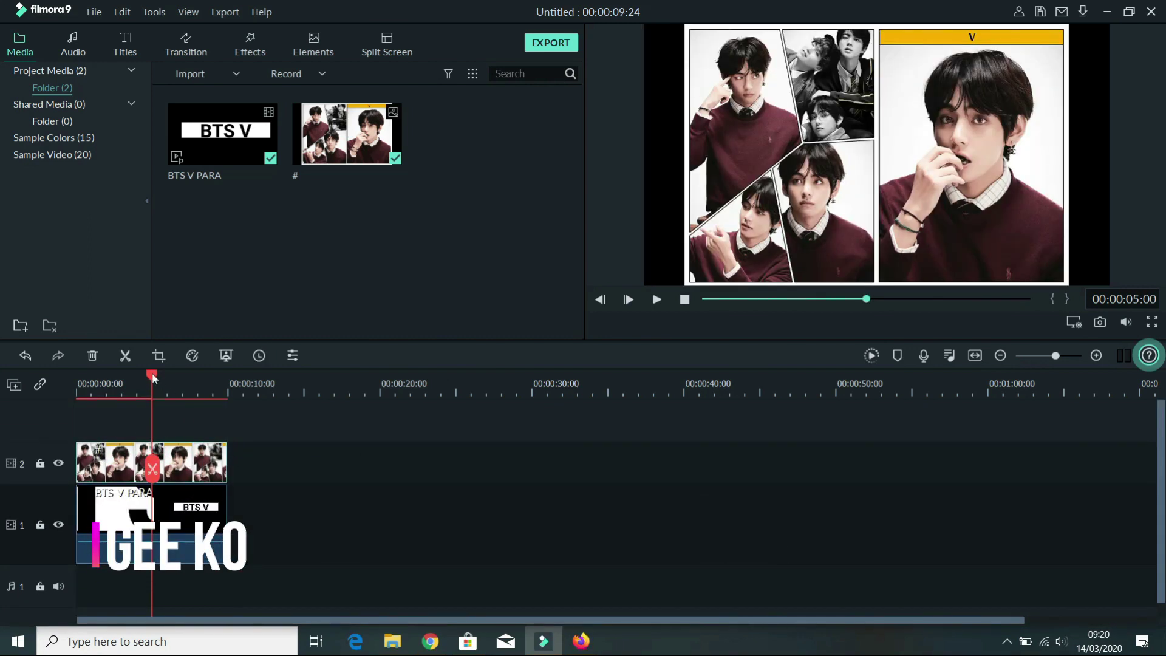
# - Return the playhead to the start, then enlarge and reposition the # picture to cover the video frame
pyautogui.moveTo(152, 378); pyautogui.dragTo(28, 381)
pyautogui.click(807, 148)
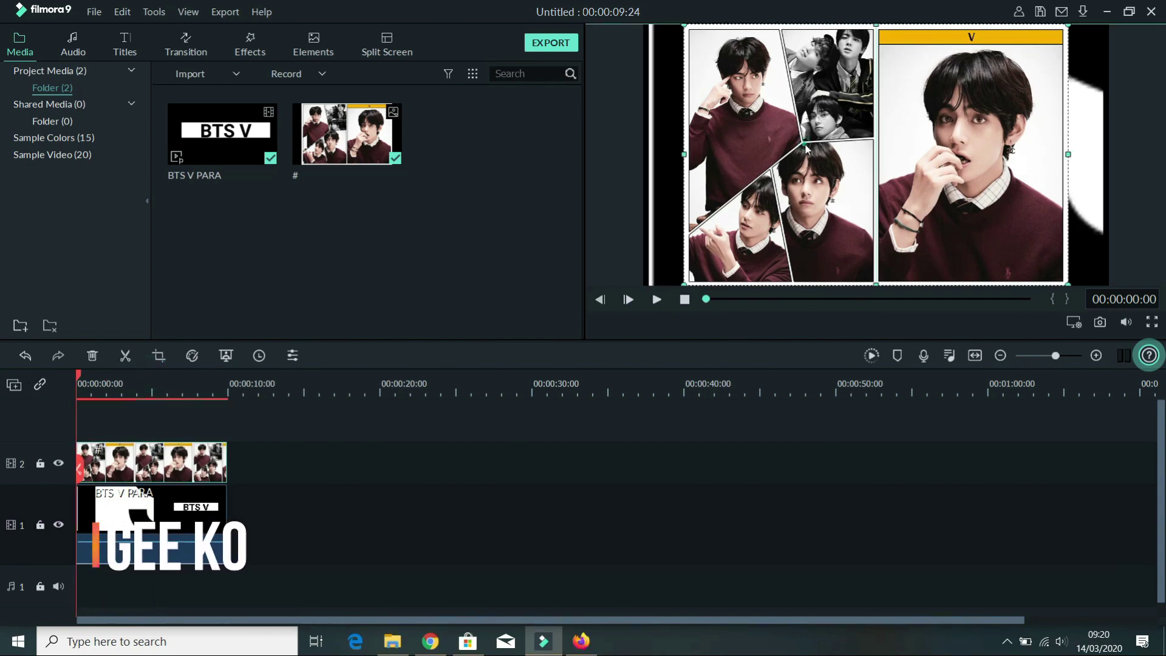
pyautogui.moveTo(683, 286); pyautogui.dragTo(644, 310)
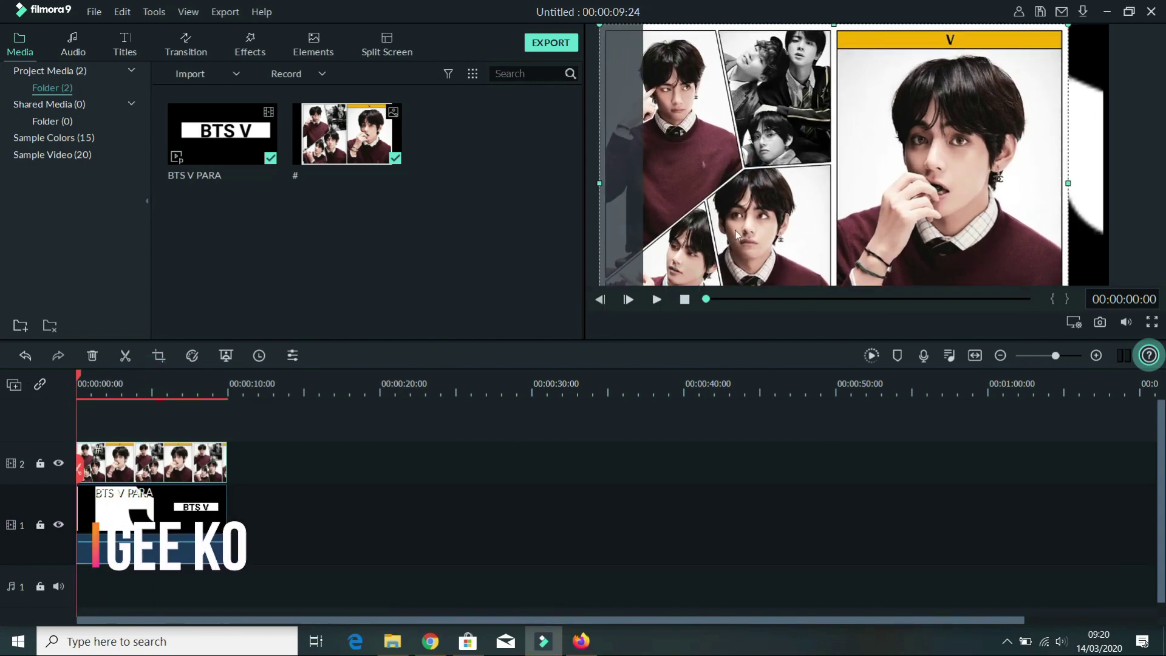
pyautogui.moveTo(870, 196); pyautogui.dragTo(935, 171)
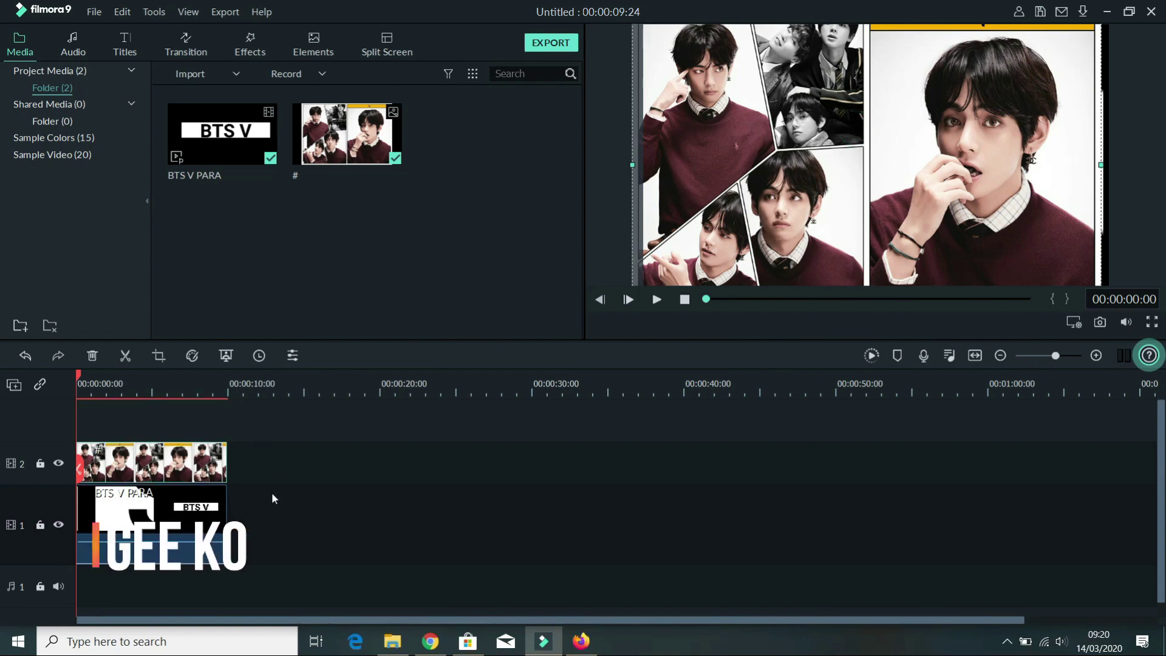
# - Apply a black Chroma Key with an offset of 24 to the BTS V PARA clip and play the result
pyautogui.rightClick(159, 514)
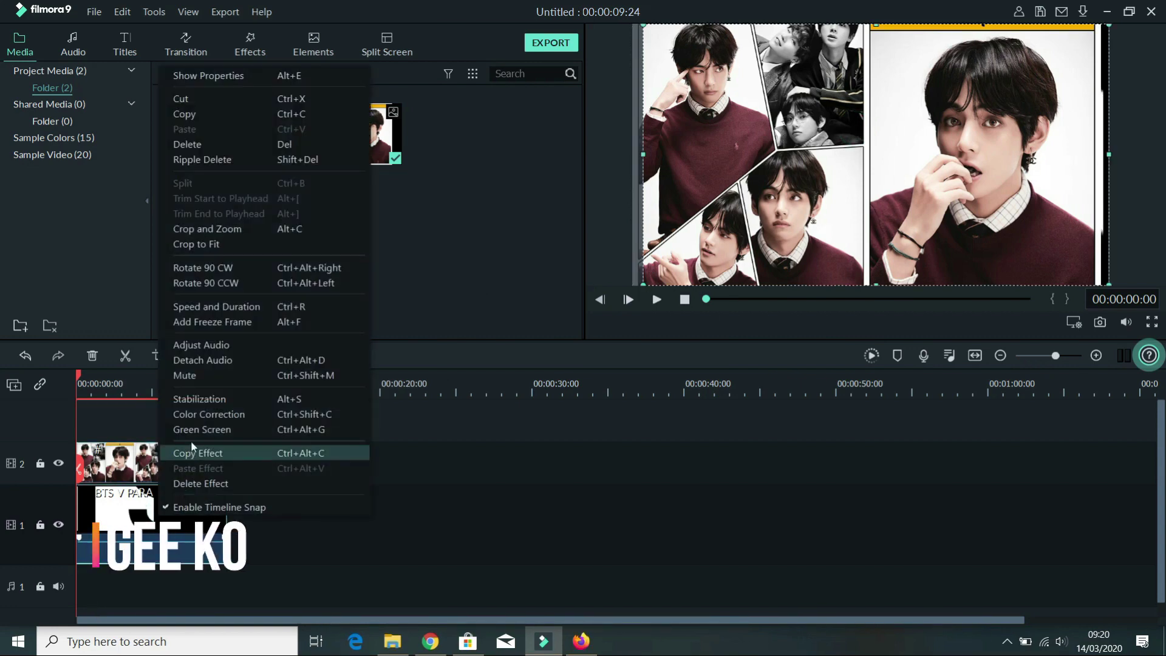
pyautogui.click(199, 430)
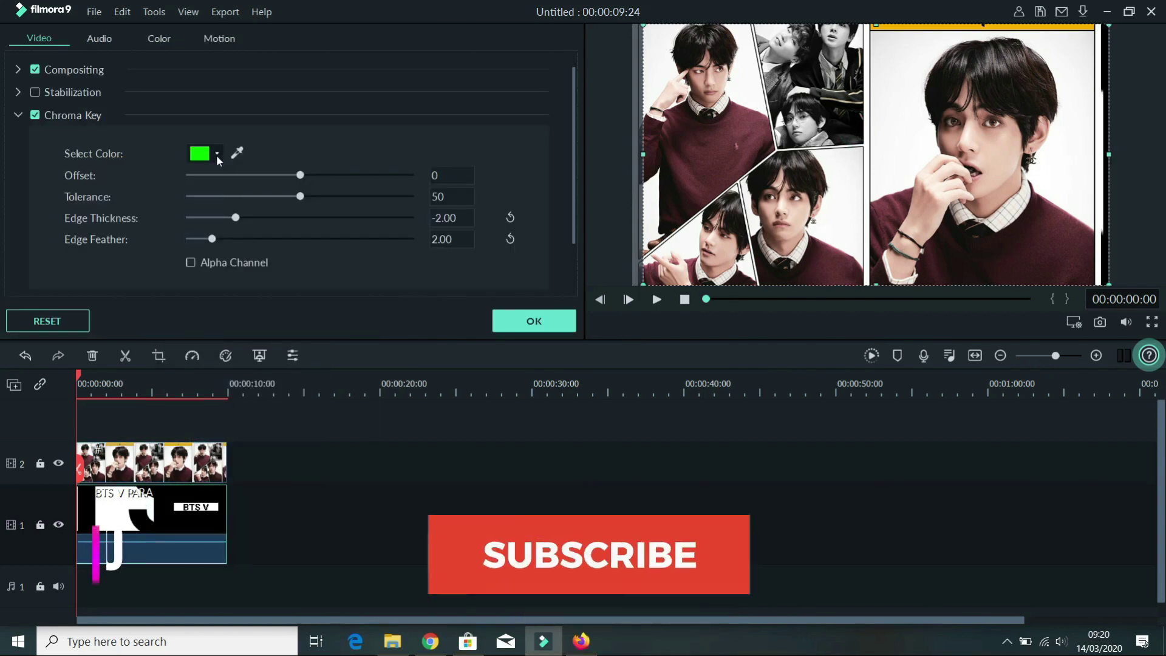
pyautogui.click(217, 154)
pyautogui.click(196, 217)
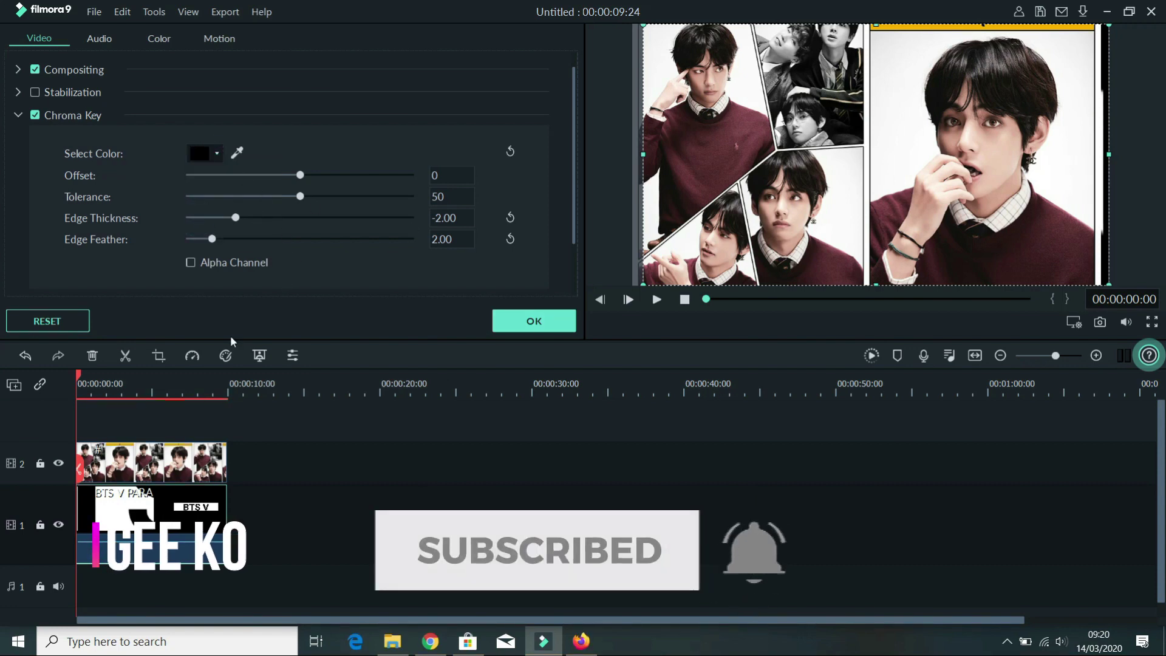
pyautogui.moveTo(300, 176); pyautogui.dragTo(326, 180)
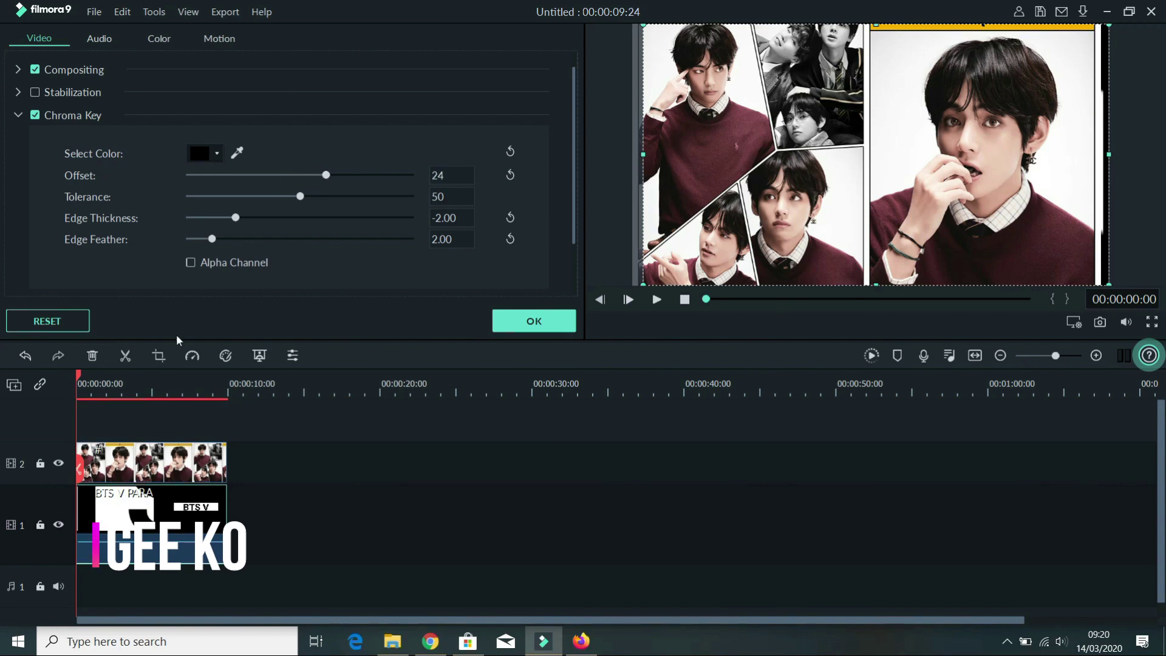
pyautogui.click(519, 323)
pyautogui.click(657, 302)
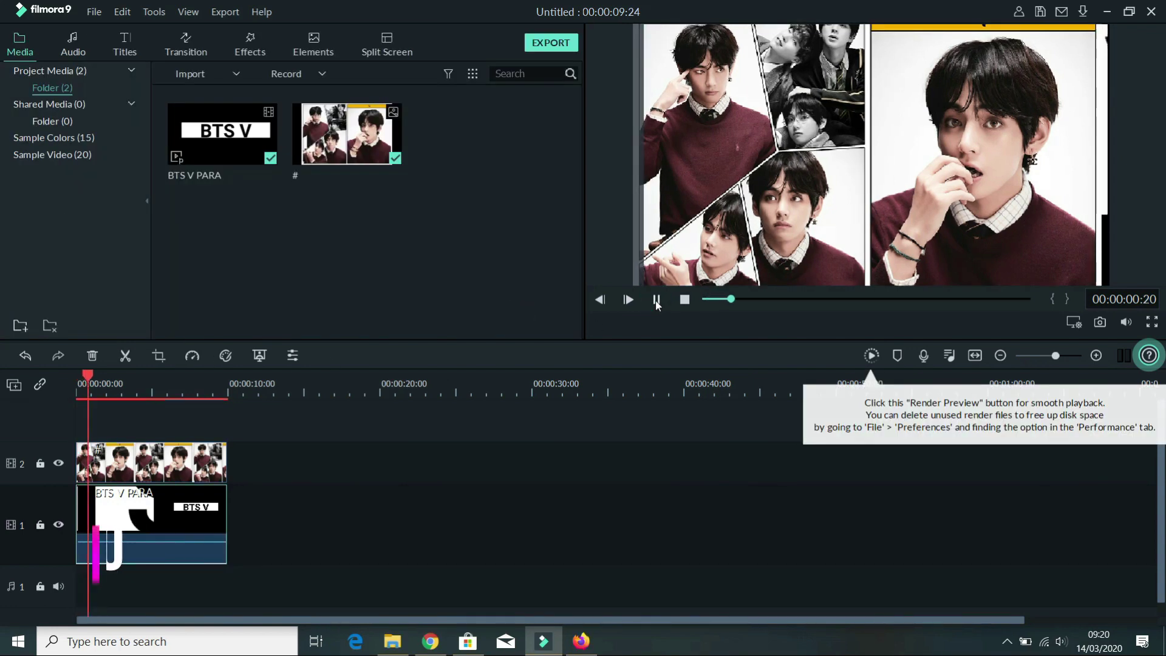